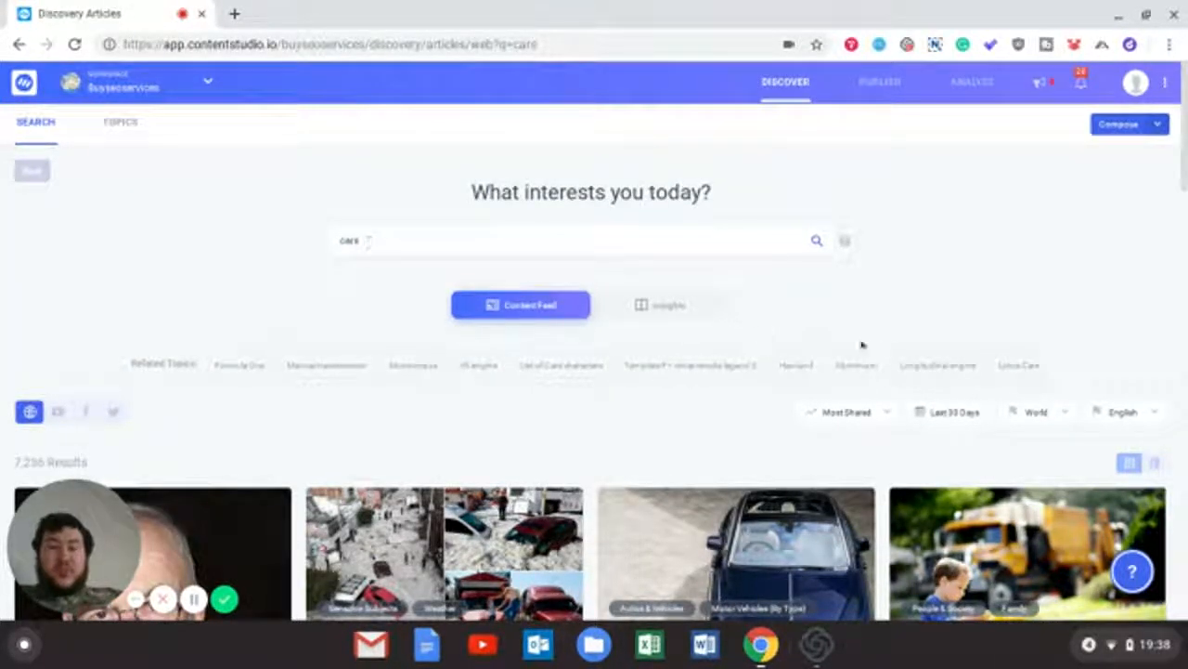
Browse the most shared web articles from the last 30 days in the content feed for the topic cars
{"action": "scroll", "coordinate": [403, 305], "scroll_direction": "down", "scroll_amount": 1}
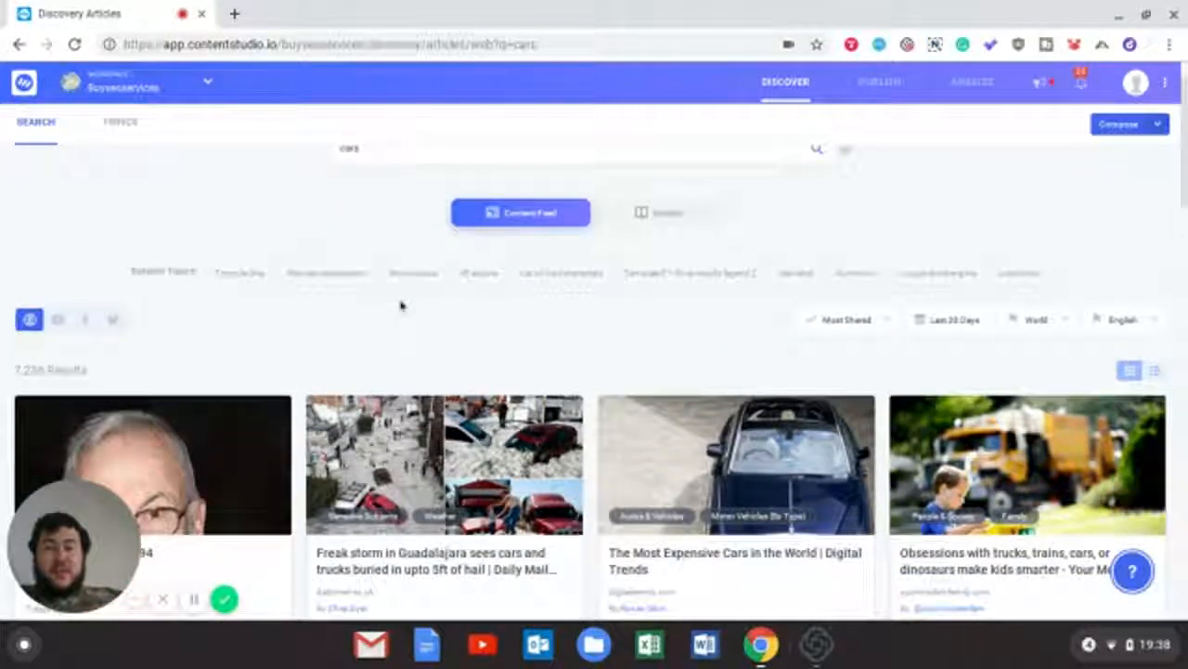
{"action": "scroll", "coordinate": [401, 306], "scroll_direction": "down", "scroll_amount": 3}
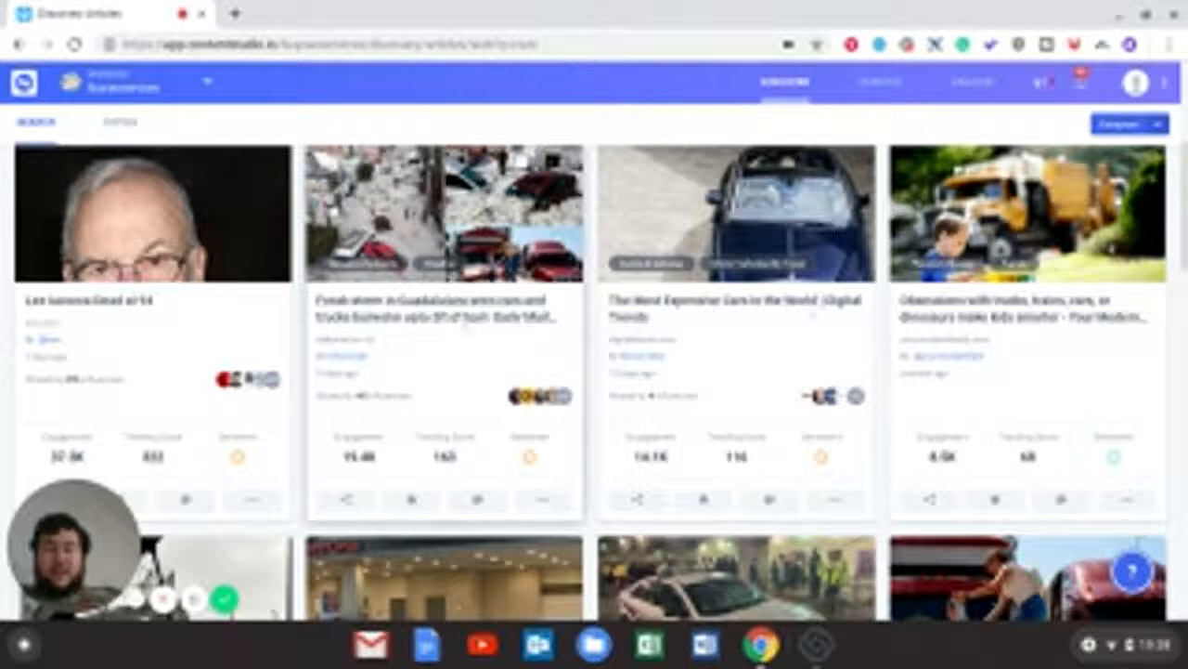
{"action": "scroll", "coordinate": [682, 319], "scroll_direction": "down", "scroll_amount": 1}
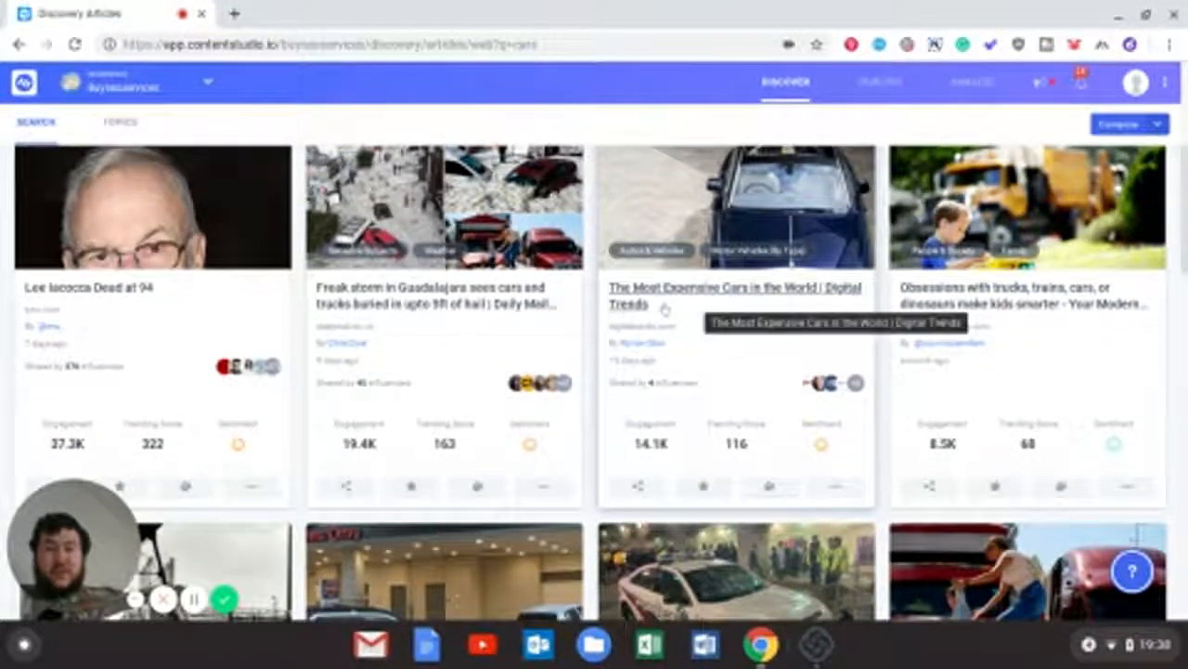
{"action": "scroll", "coordinate": [659, 310], "scroll_direction": "down", "scroll_amount": 6}
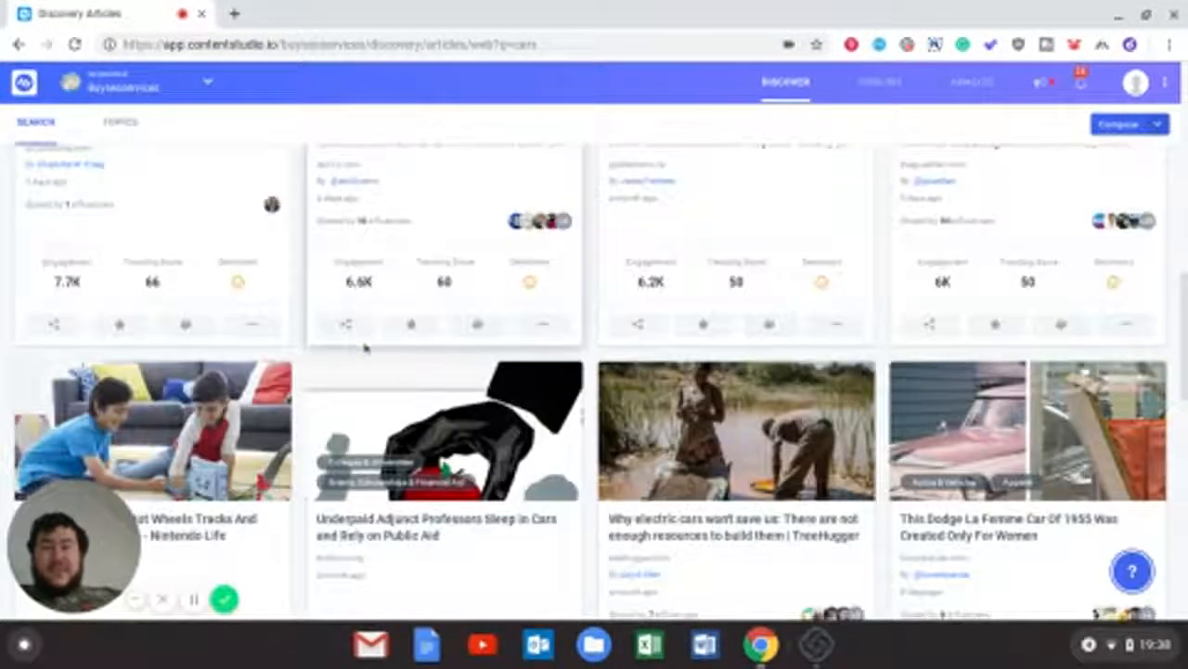
{"action": "scroll", "coordinate": [365, 347], "scroll_direction": "down", "scroll_amount": 5}
{"action": "scroll", "coordinate": [365, 347], "scroll_direction": "up", "scroll_amount": 10}
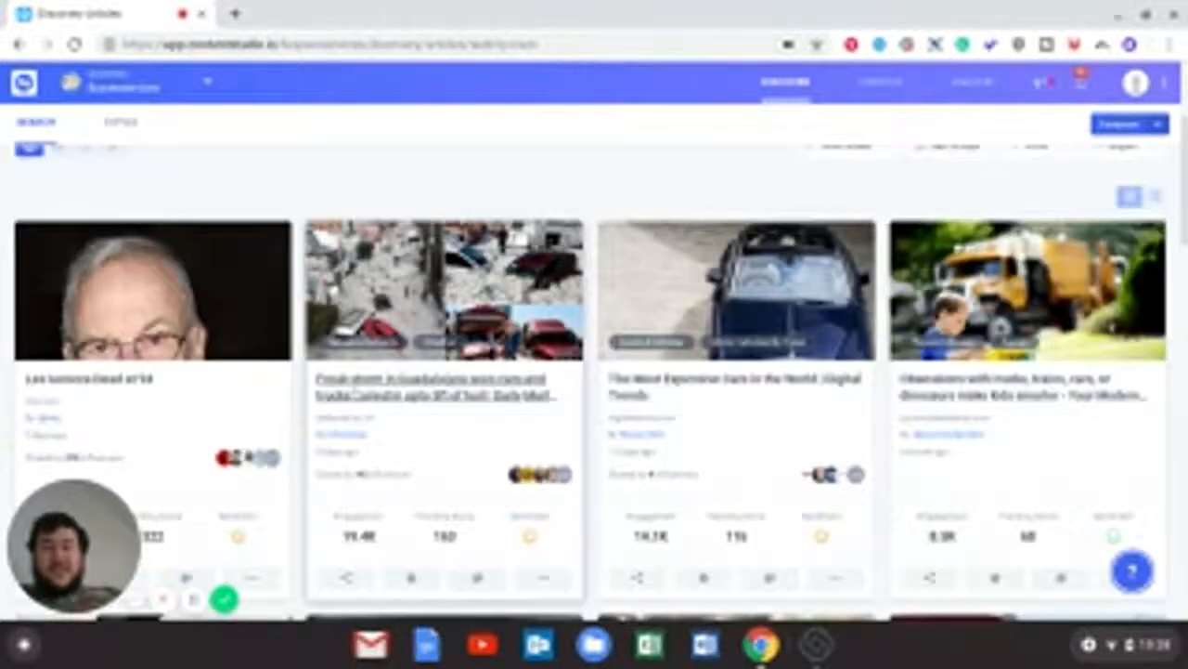
{"action": "scroll", "coordinate": [437, 390], "scroll_direction": "down", "scroll_amount": 1}
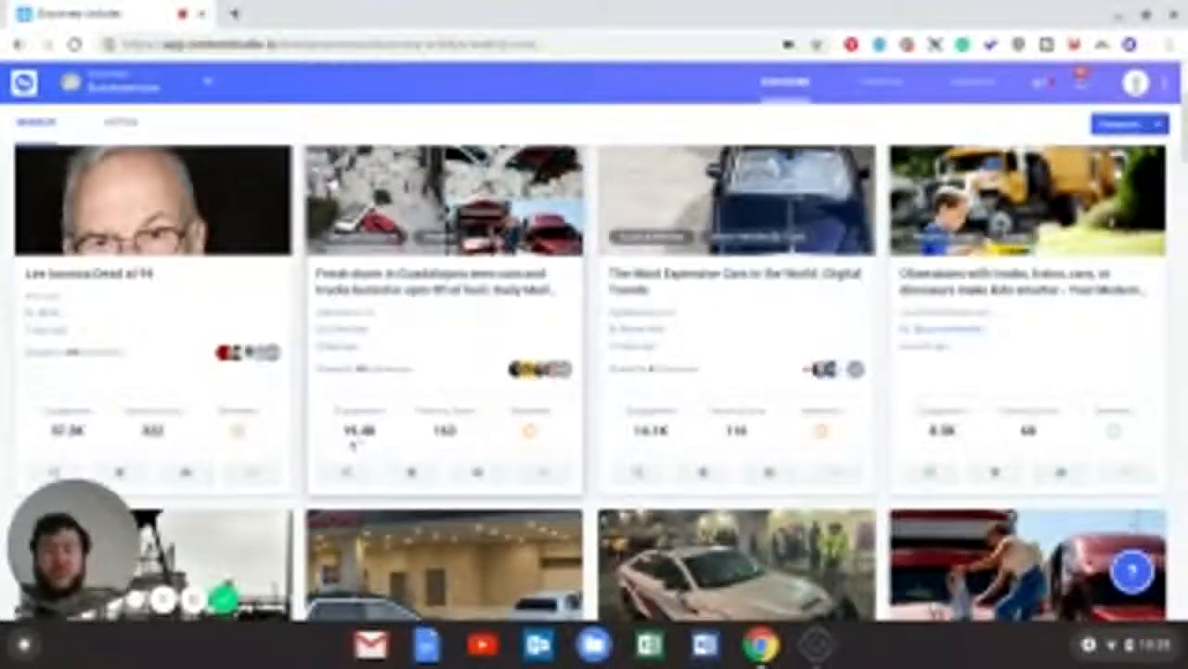
Compare the engagement, trending score and sentiment of the articles in the cars content feed
{"action": "mouse_move", "coordinate": [360, 431]}
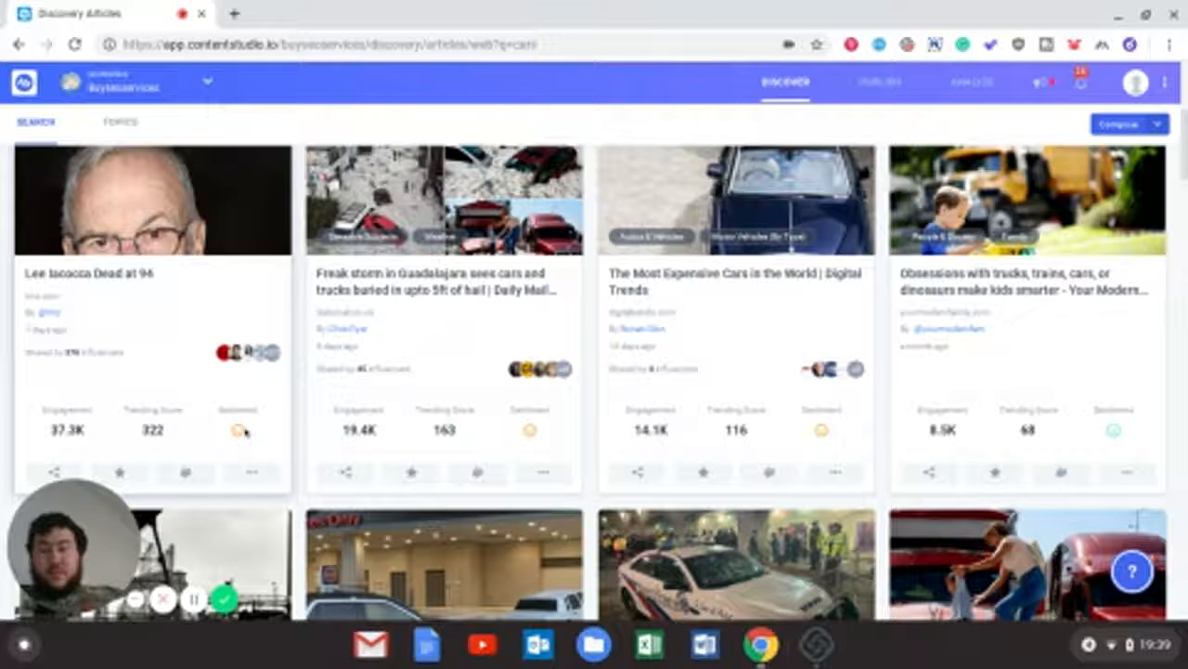
{"action": "scroll", "coordinate": [684, 424], "scroll_direction": "down", "scroll_amount": 3}
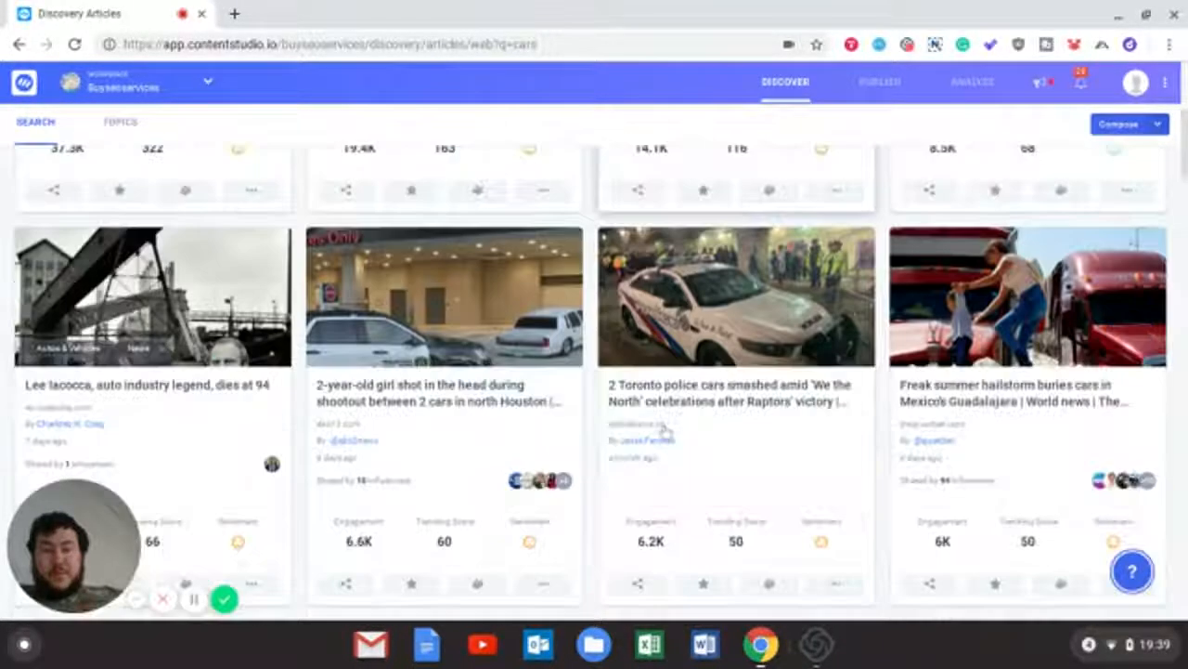
{"action": "scroll", "coordinate": [196, 456], "scroll_direction": "up", "scroll_amount": 8}
{"action": "scroll", "coordinate": [213, 456], "scroll_direction": "down", "scroll_amount": 3}
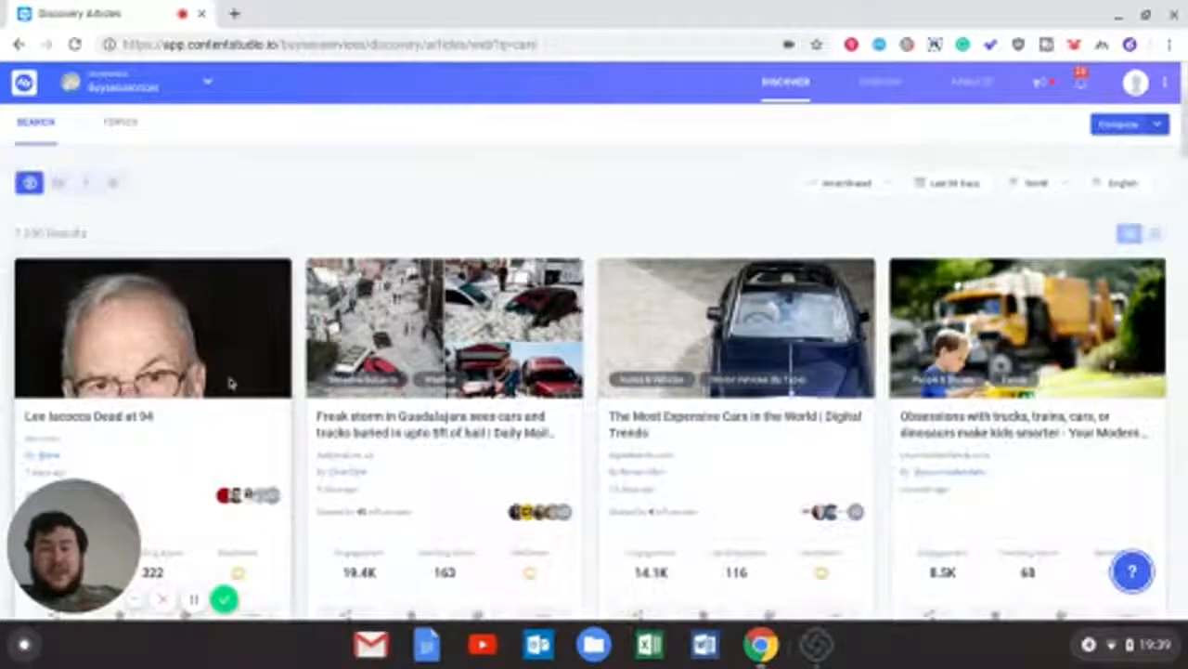
{"action": "scroll", "coordinate": [230, 383], "scroll_direction": "down", "scroll_amount": 3}
{"action": "scroll", "coordinate": [179, 411], "scroll_direction": "up", "scroll_amount": 1}
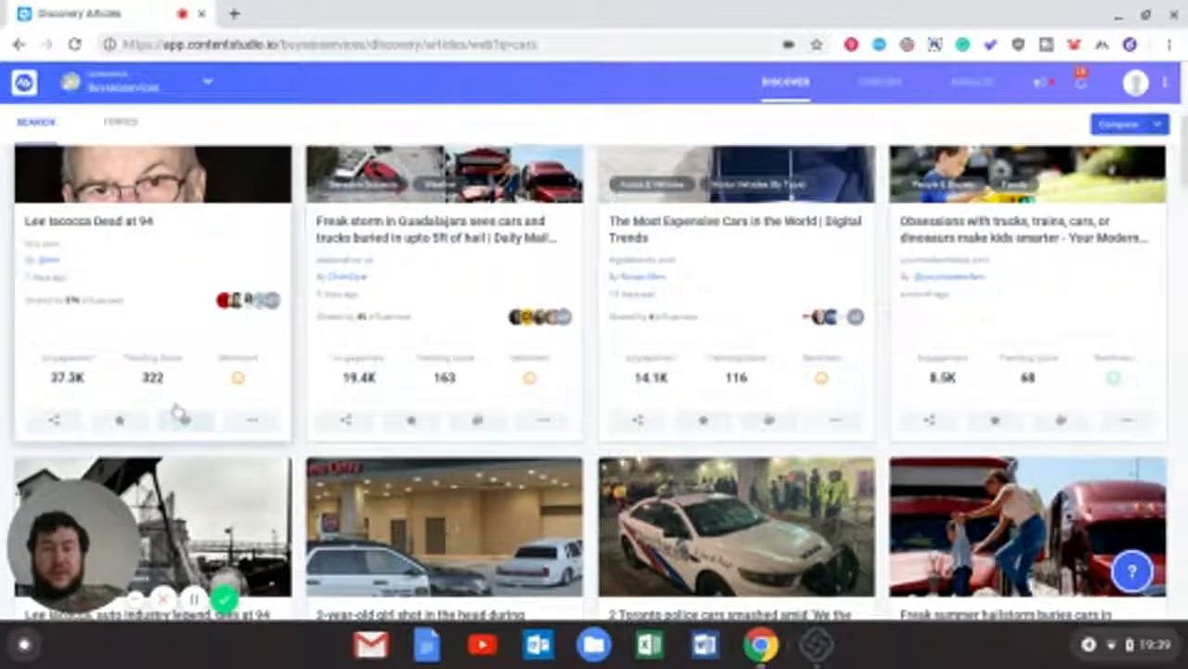
{"action": "scroll", "coordinate": [179, 410], "scroll_direction": "down", "scroll_amount": 3}
{"action": "scroll", "coordinate": [158, 397], "scroll_direction": "down", "scroll_amount": 1}
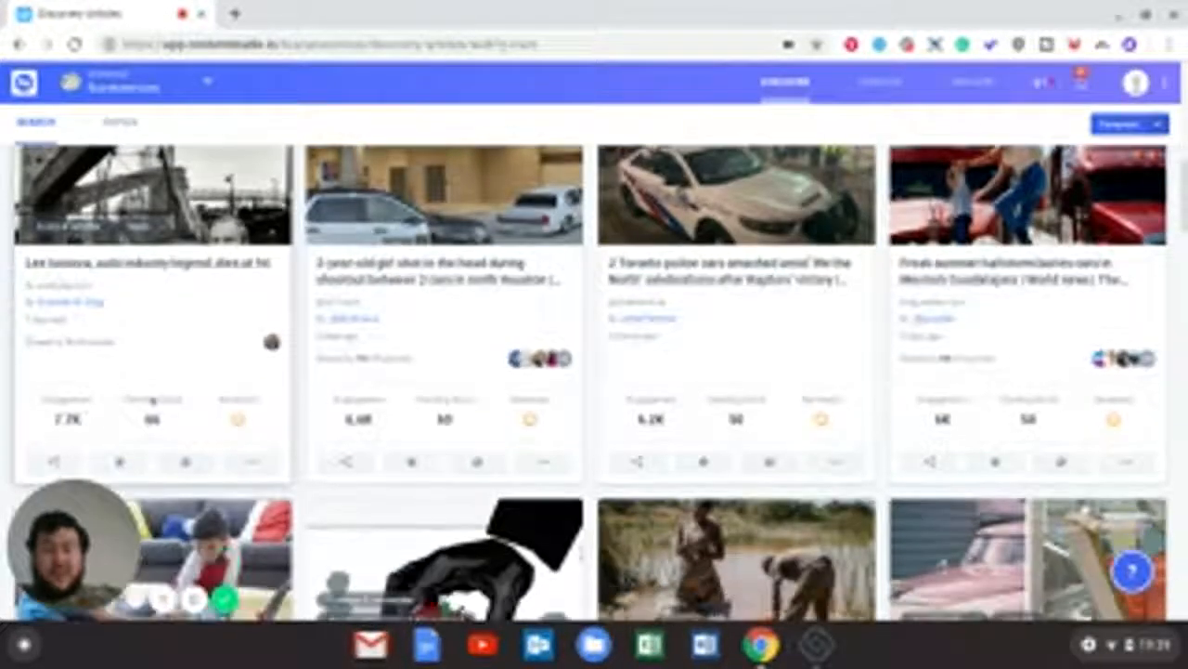
{"action": "scroll", "coordinate": [153, 398], "scroll_direction": "down", "scroll_amount": 4}
{"action": "scroll", "coordinate": [78, 435], "scroll_direction": "up", "scroll_amount": 3}
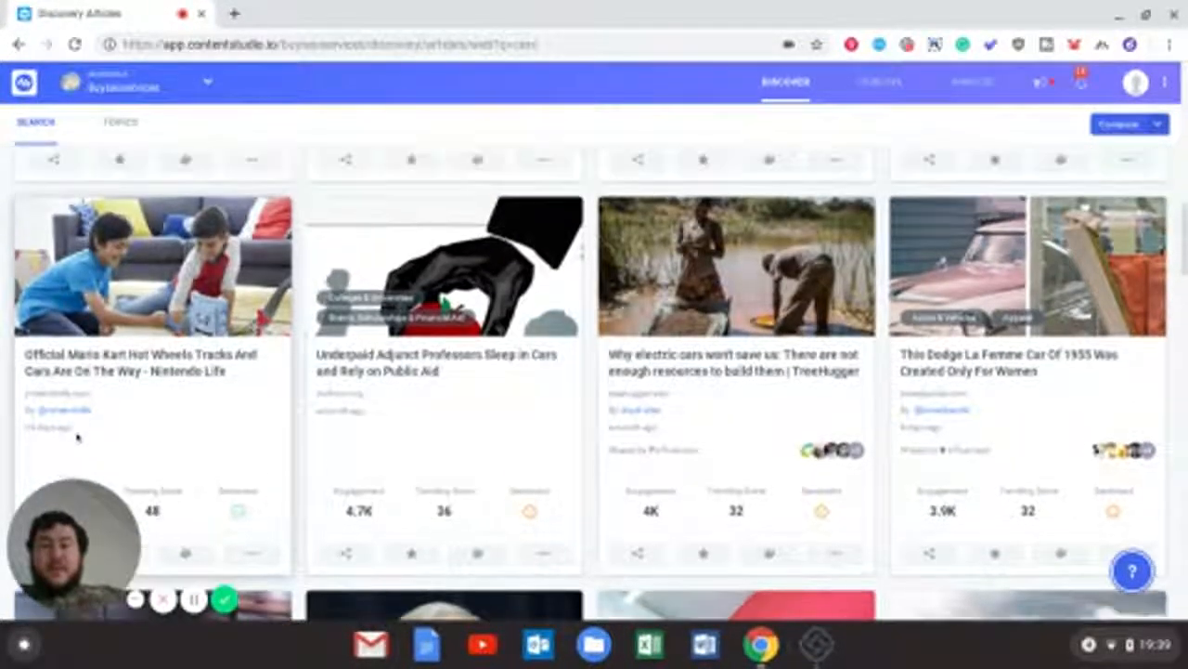
{"action": "scroll", "coordinate": [594, 372], "scroll_direction": "up", "scroll_amount": 10}
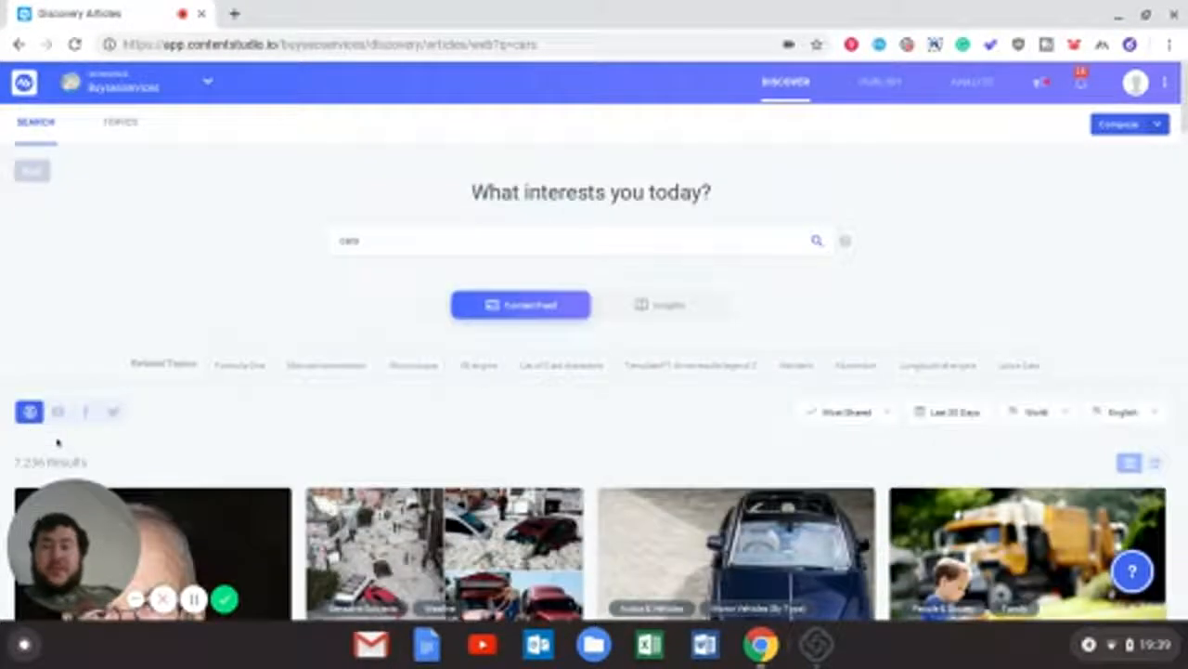
Examine the engagement breakdown by social network for the first two cars articles
{"action": "scroll", "coordinate": [594, 372], "scroll_direction": "down", "scroll_amount": 3}
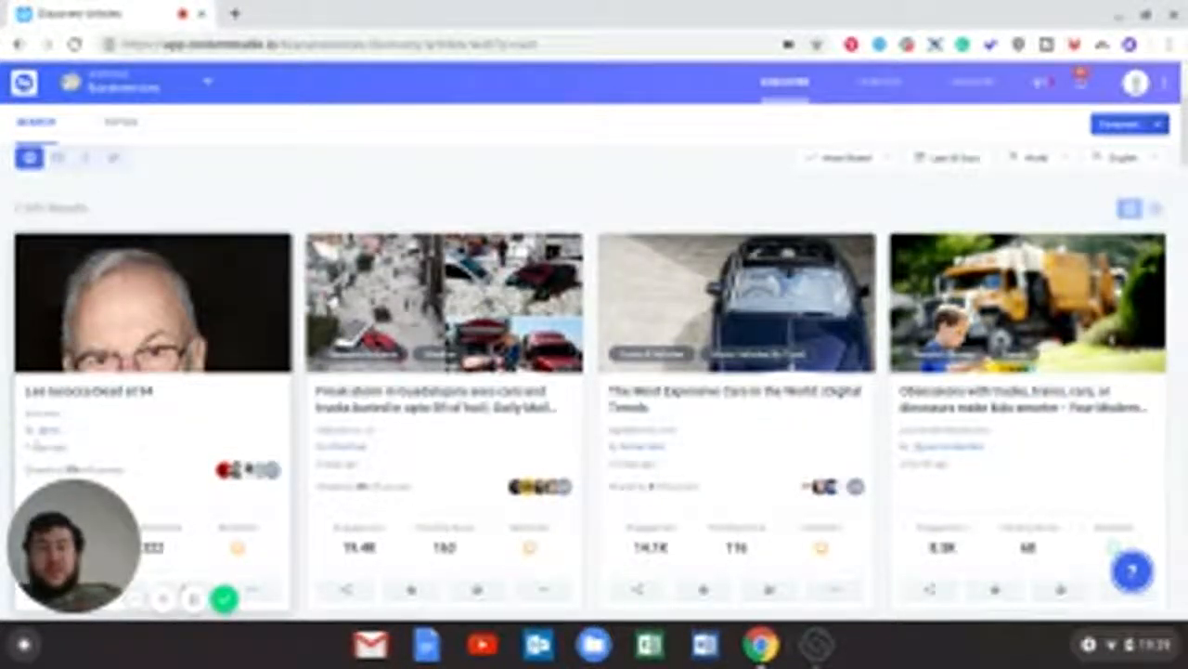
{"action": "scroll", "coordinate": [594, 372], "scroll_direction": "down", "scroll_amount": 1}
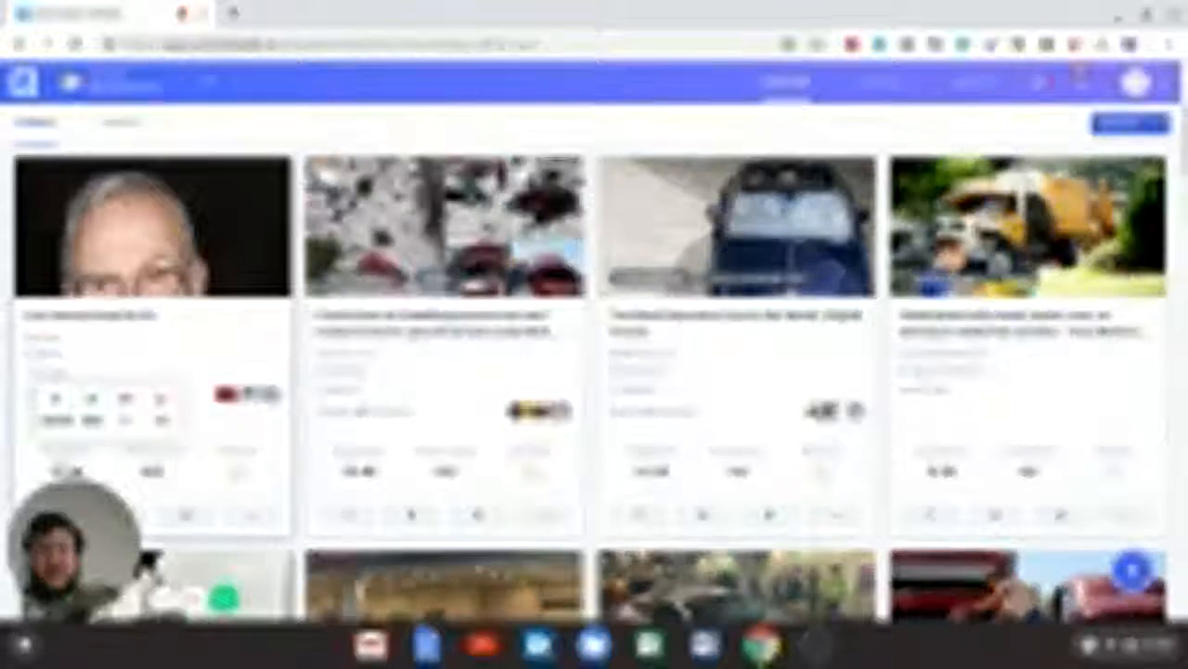
{"action": "scroll", "coordinate": [271, 492], "scroll_direction": "down", "scroll_amount": 4}
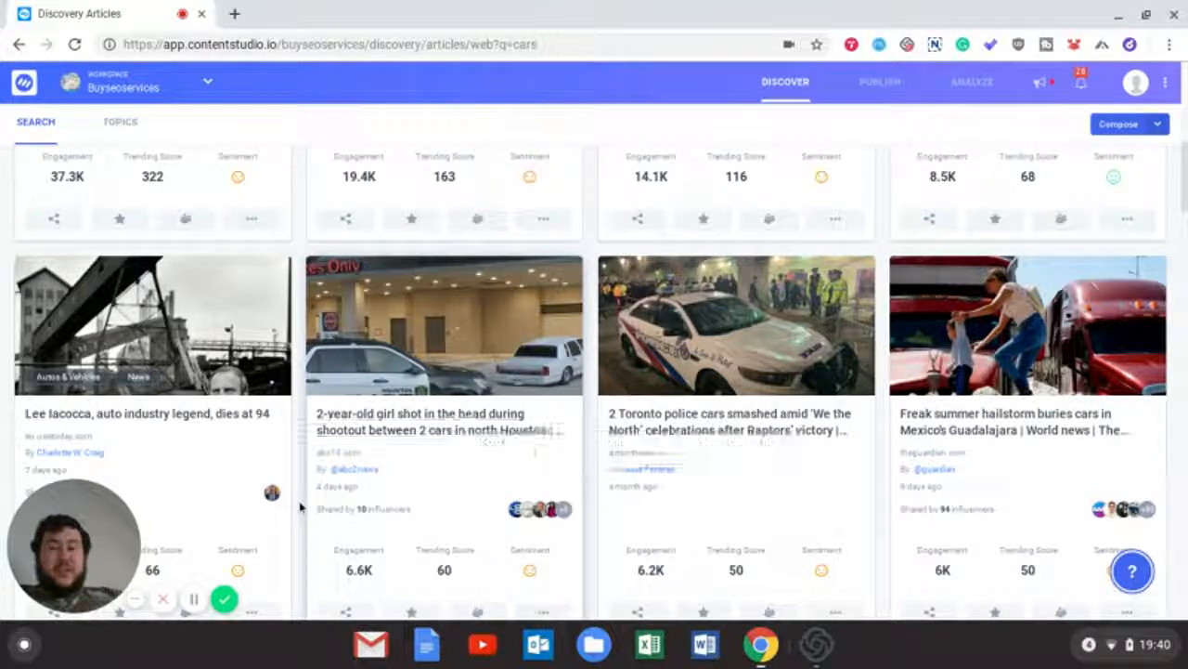
{"action": "scroll", "coordinate": [305, 498], "scroll_direction": "down", "scroll_amount": 4}
{"action": "scroll", "coordinate": [306, 502], "scroll_direction": "up", "scroll_amount": 7}
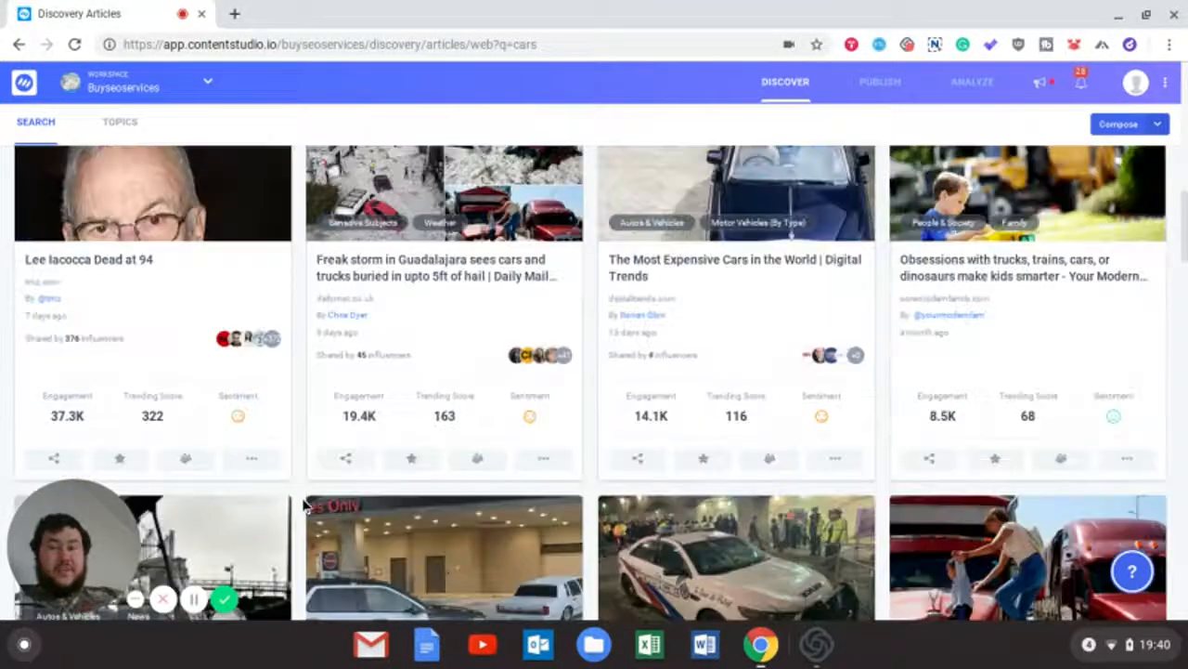
{"action": "scroll", "coordinate": [305, 503], "scroll_direction": "up", "scroll_amount": 3}
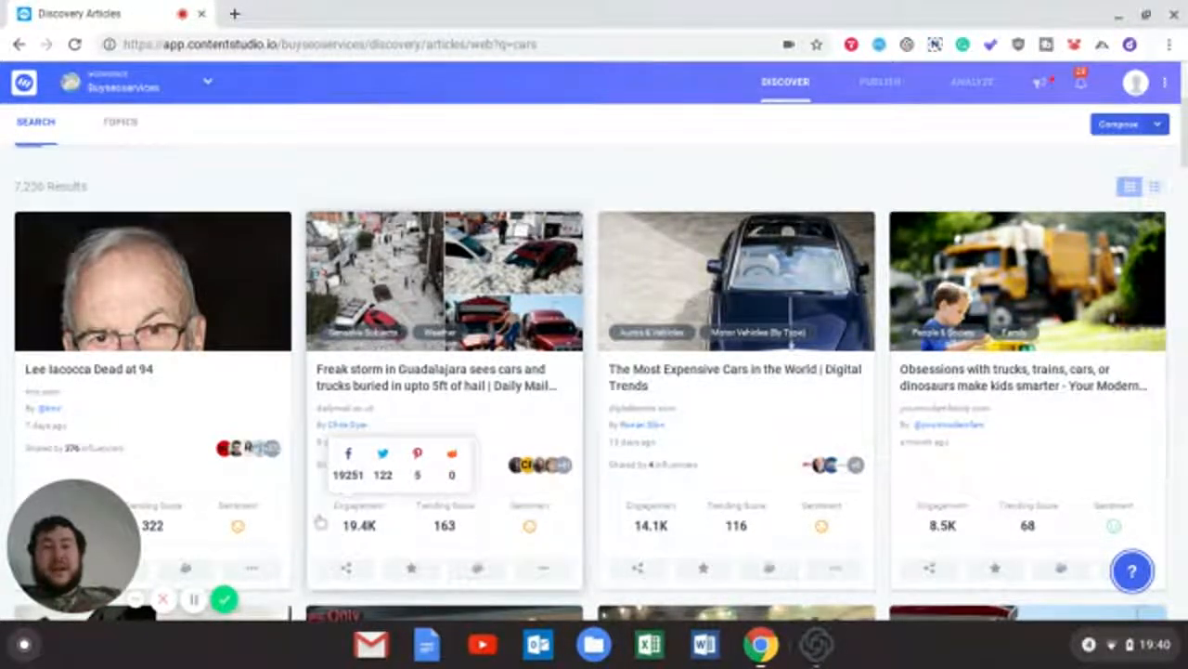
{"action": "scroll", "coordinate": [320, 520], "scroll_direction": "up", "scroll_amount": 3}
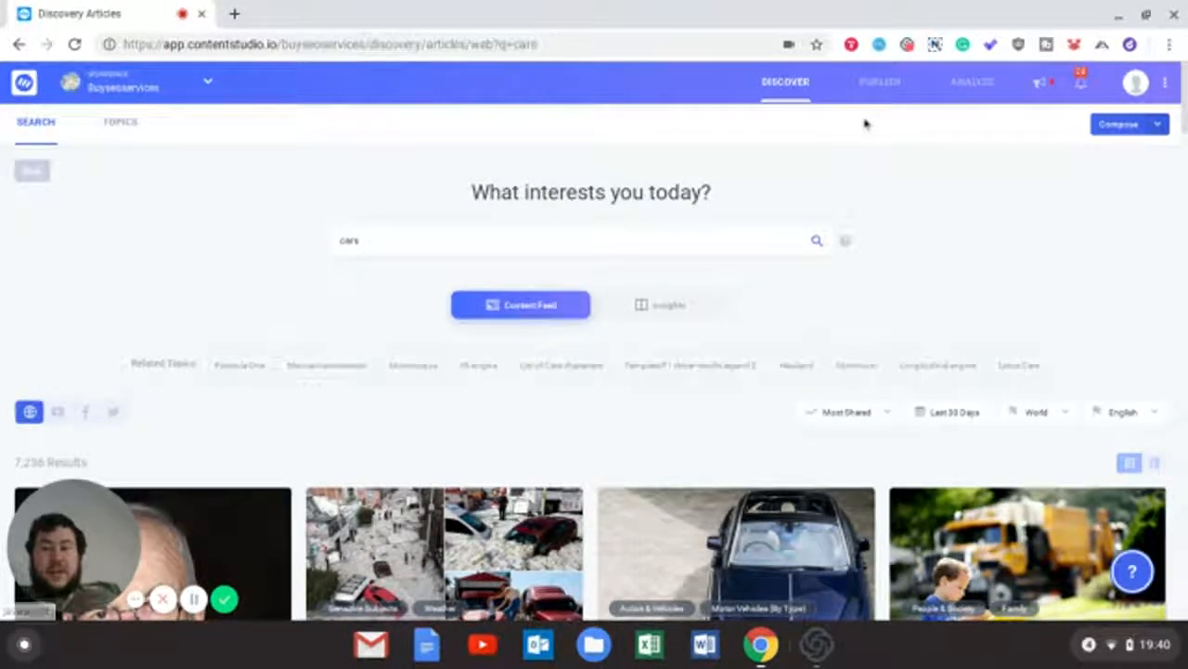
Go to the publishing composer and start a new social media post
{"action": "left_click", "coordinate": [882, 84]}
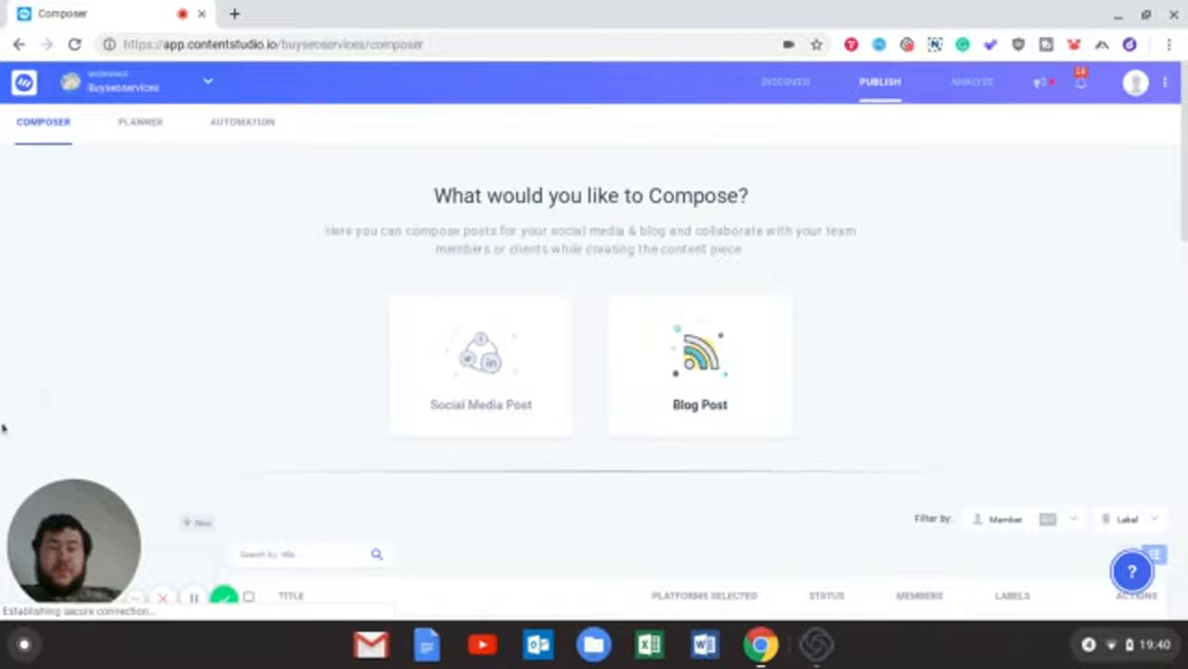
{"action": "scroll", "coordinate": [3, 429], "scroll_direction": "down", "scroll_amount": 2}
{"action": "scroll", "coordinate": [3, 435], "scroll_direction": "up", "scroll_amount": 2}
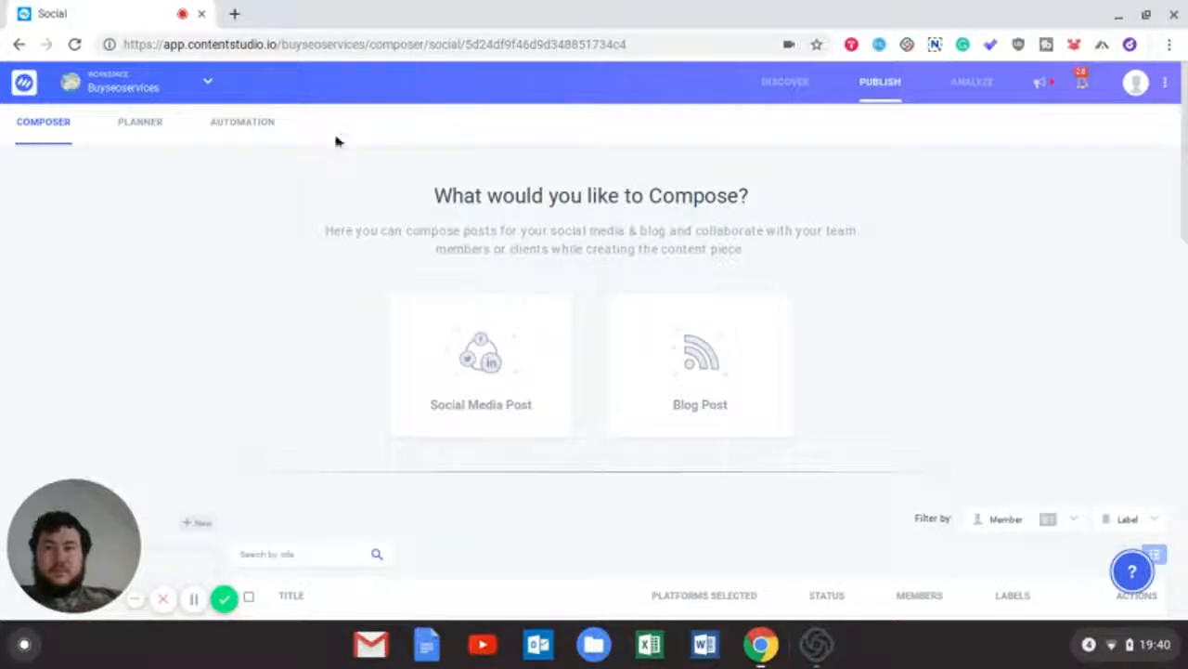
{"action": "left_click", "coordinate": [473, 43]}
{"action": "left_click", "coordinate": [448, 44]}
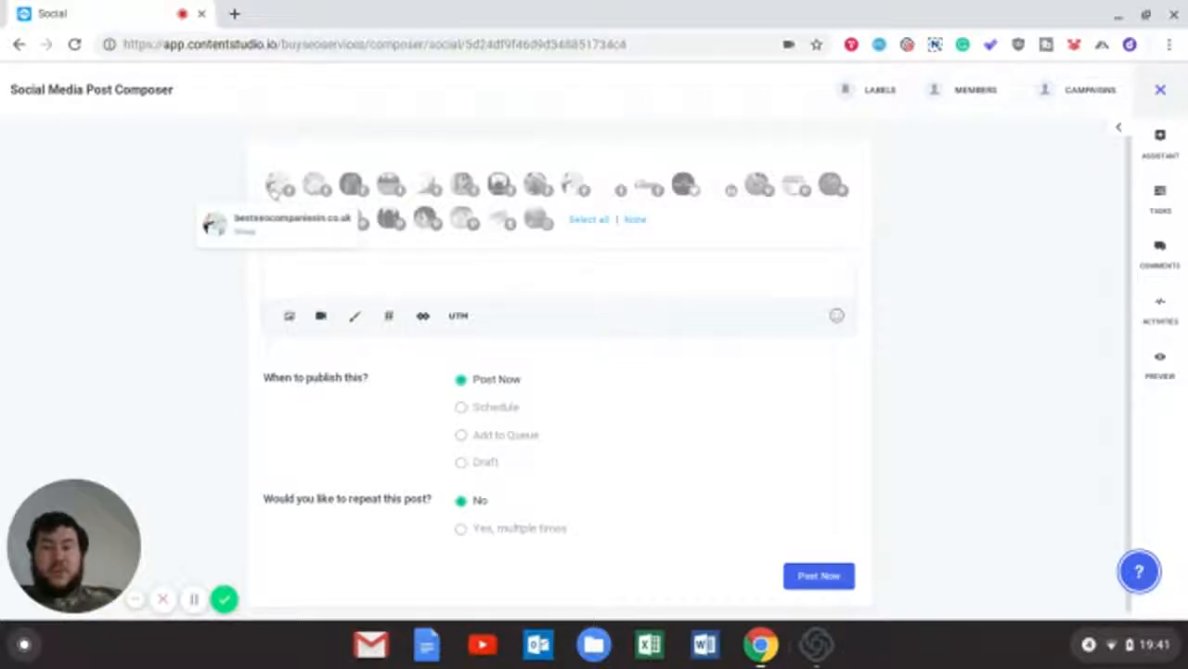
Select the first two Facebook accounts as destinations and enter "test 2" as the post text
{"action": "left_click", "coordinate": [278, 185]}
{"action": "left_click", "coordinate": [315, 184]}
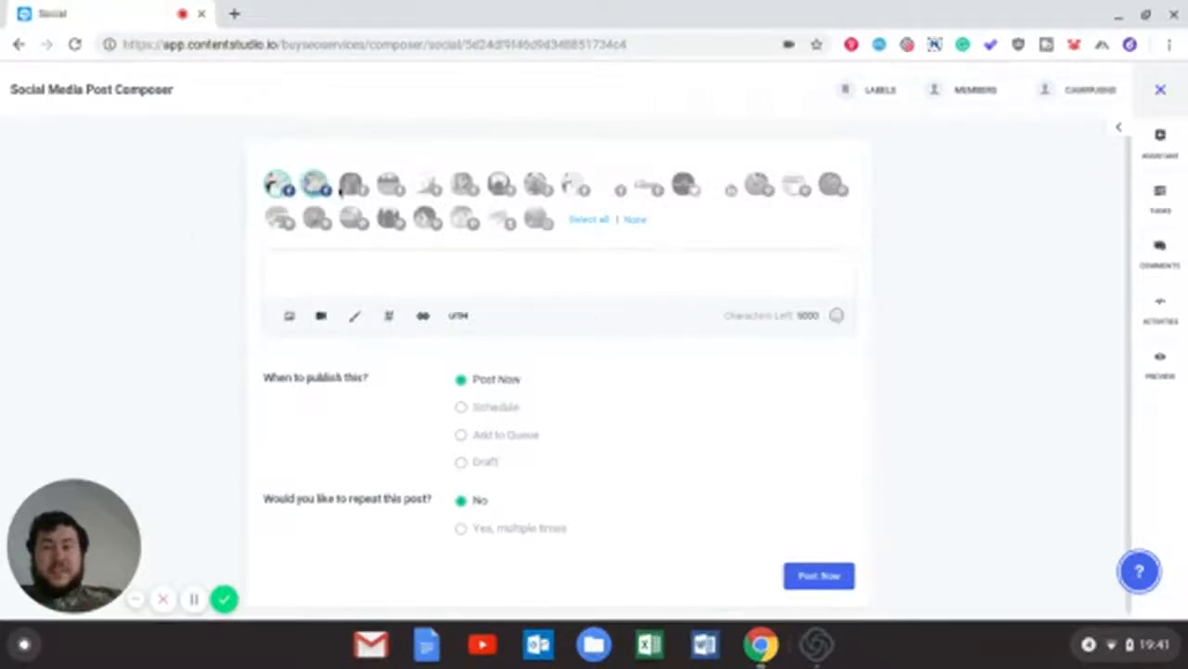
{"action": "left_click", "coordinate": [361, 269]}
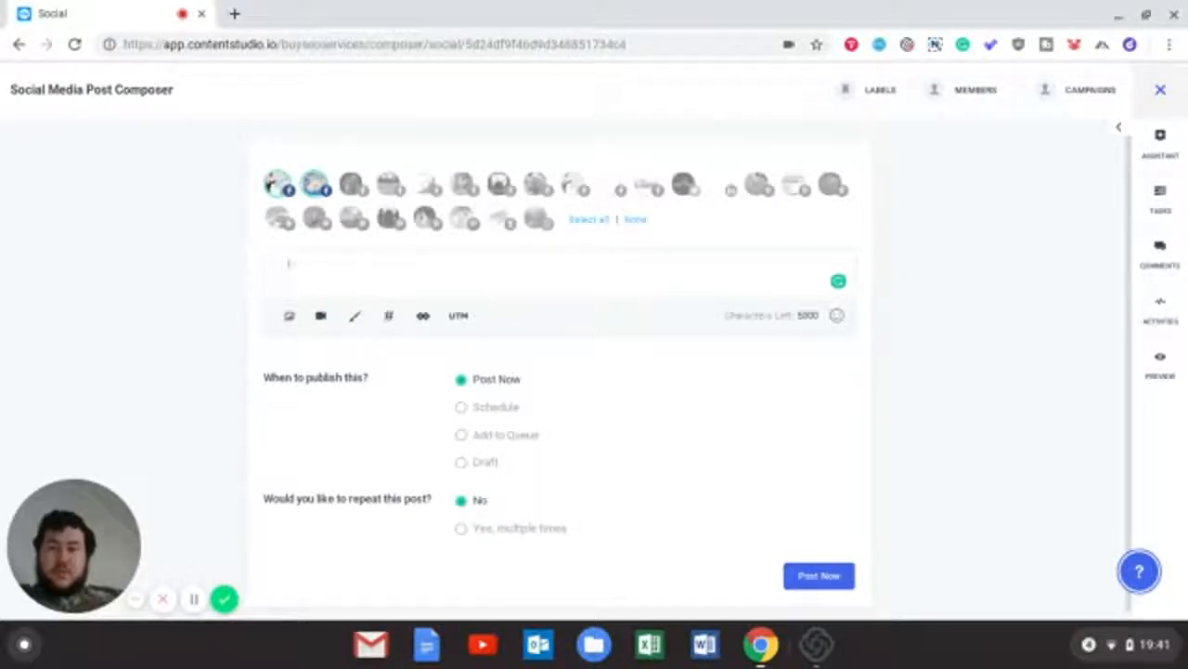
{"action": "type", "text": "test "}
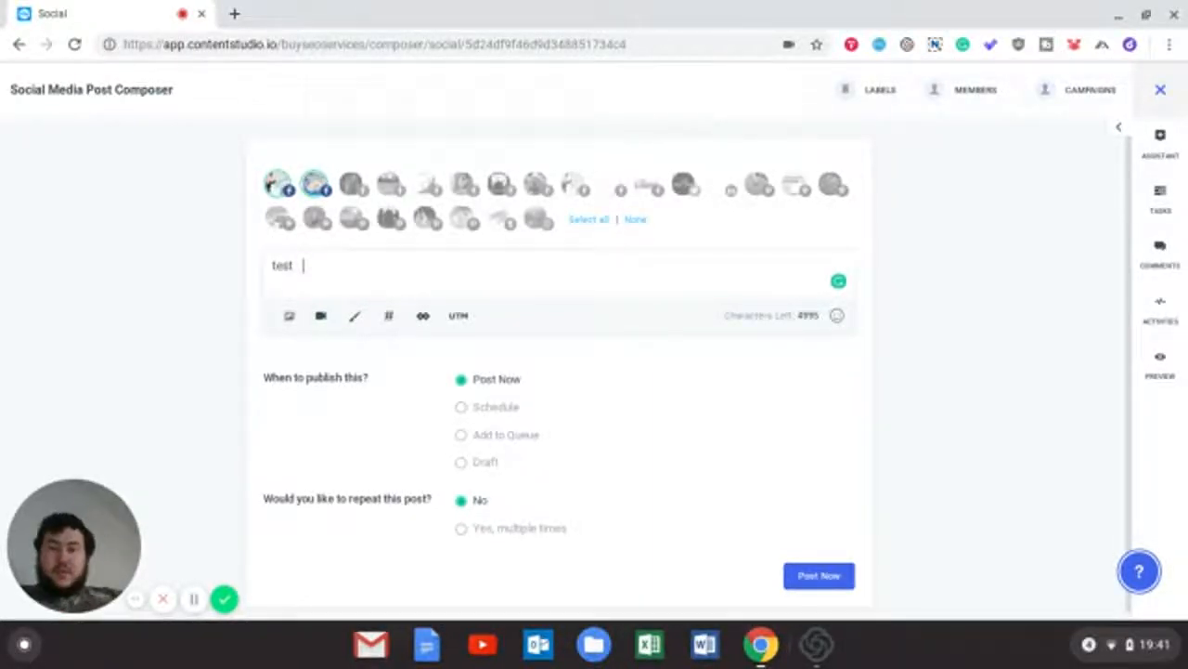
{"action": "type", "text": "2"}
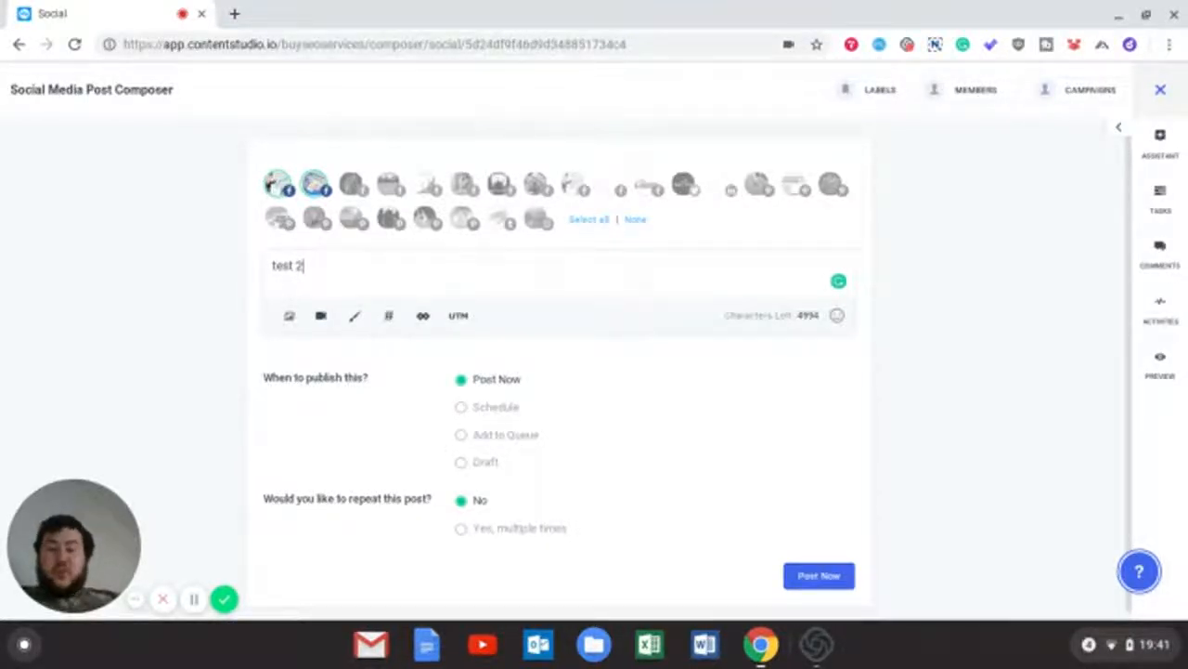
Publish the post immediately with the Post Now option and check its selected platforms in the post list
{"action": "left_click", "coordinate": [462, 462]}
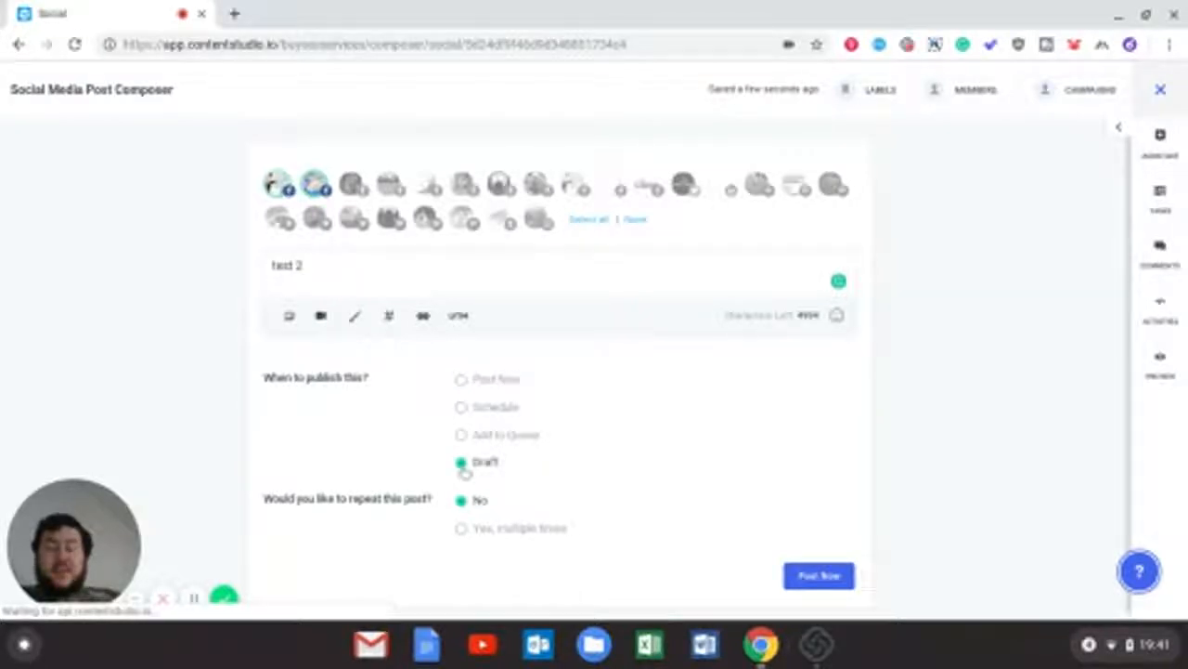
{"action": "left_click", "coordinate": [465, 383]}
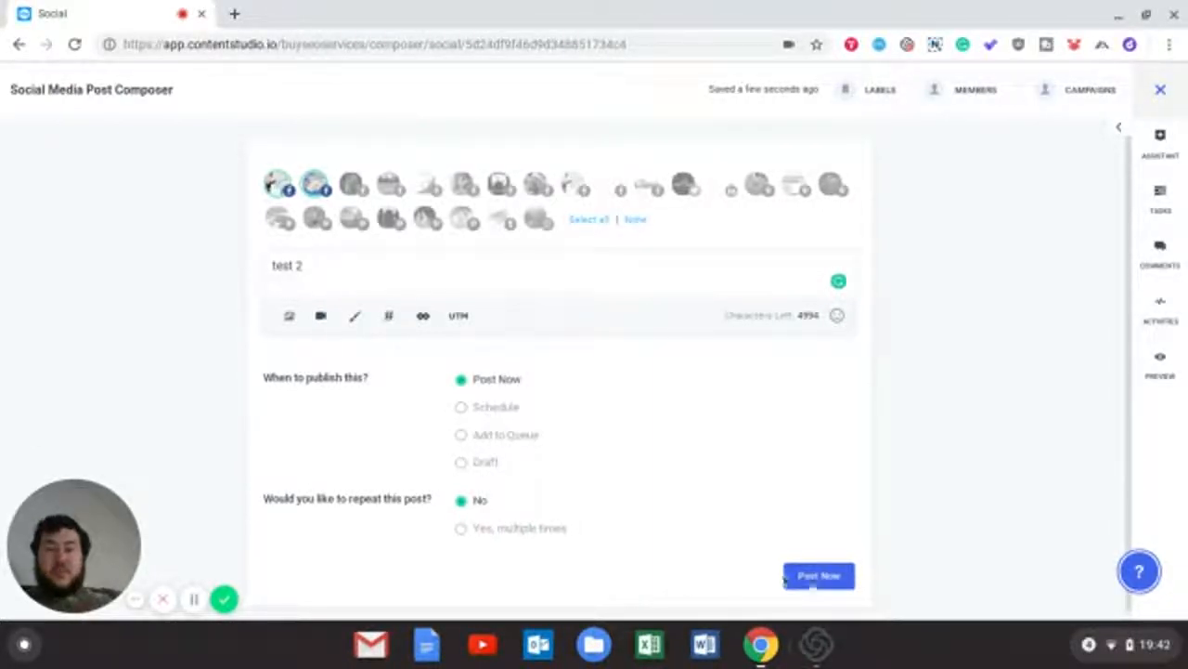
{"action": "left_click", "coordinate": [831, 586]}
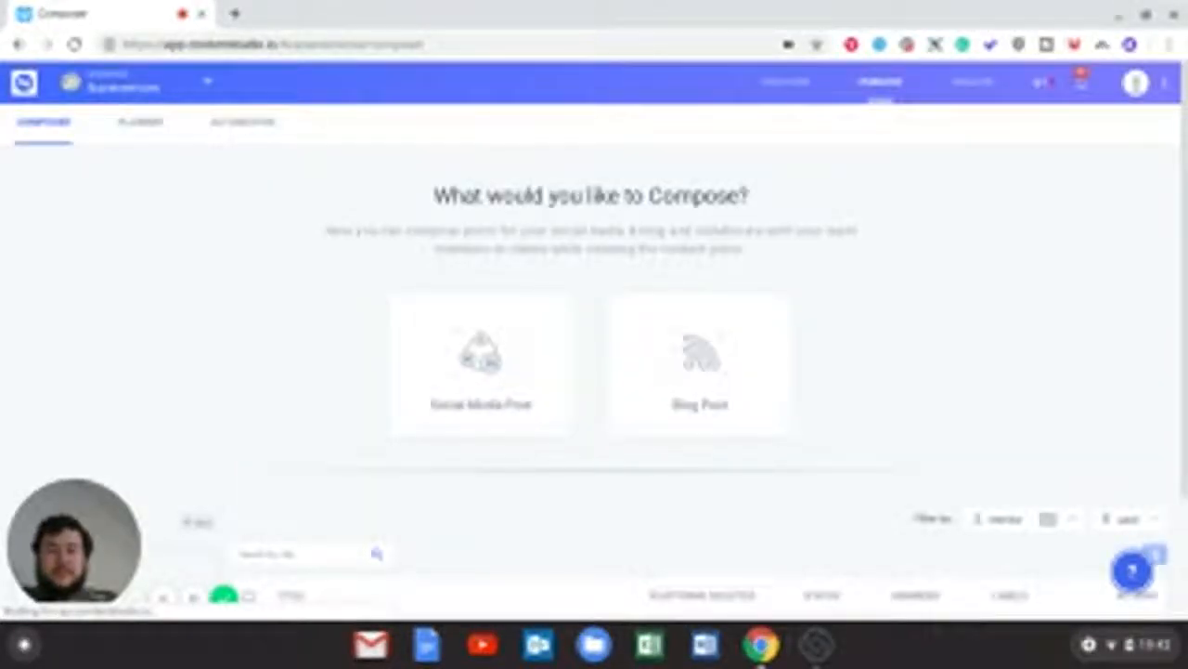
{"action": "scroll", "coordinate": [167, 254], "scroll_direction": "down", "scroll_amount": 2}
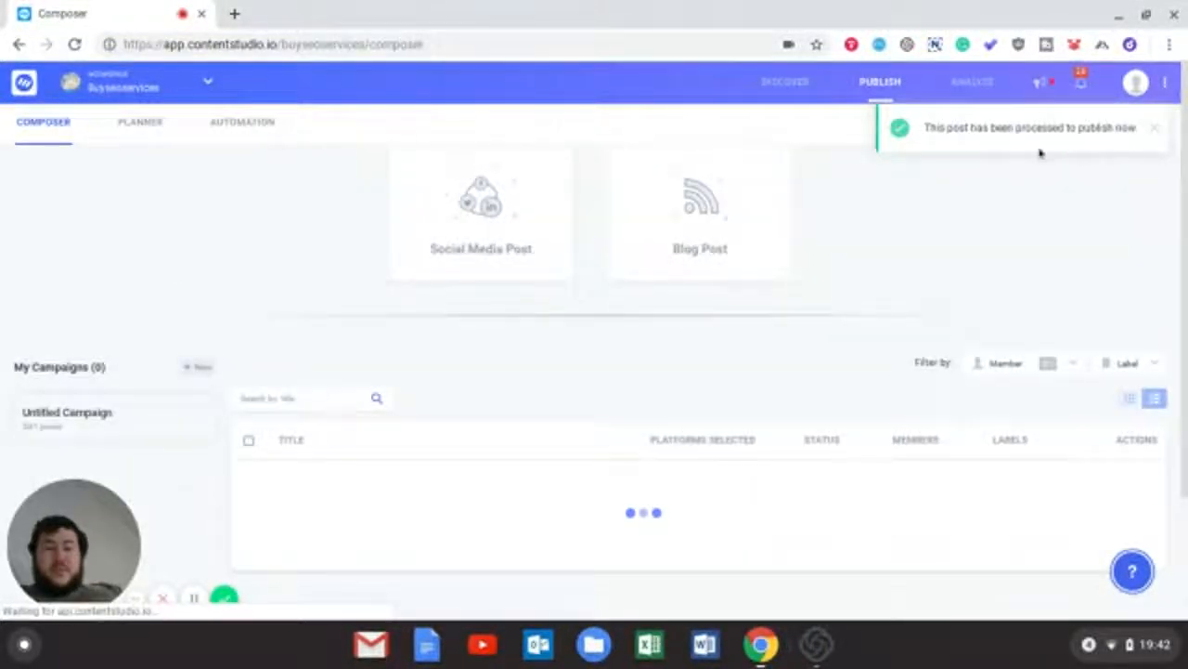
{"action": "scroll", "coordinate": [146, 269], "scroll_direction": "down", "scroll_amount": 1}
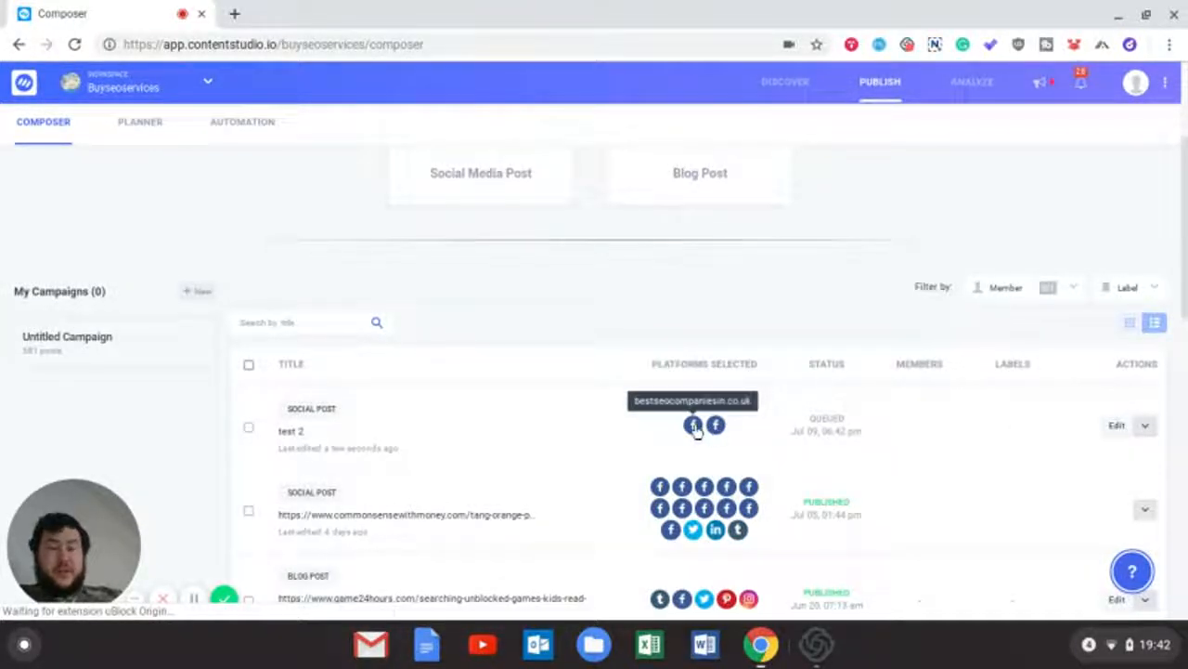
Review the campaigns and composed posts, and start a new blog post
{"action": "scroll", "coordinate": [14, 522], "scroll_direction": "up", "scroll_amount": 3}
{"action": "scroll", "coordinate": [82, 451], "scroll_direction": "down", "scroll_amount": 3}
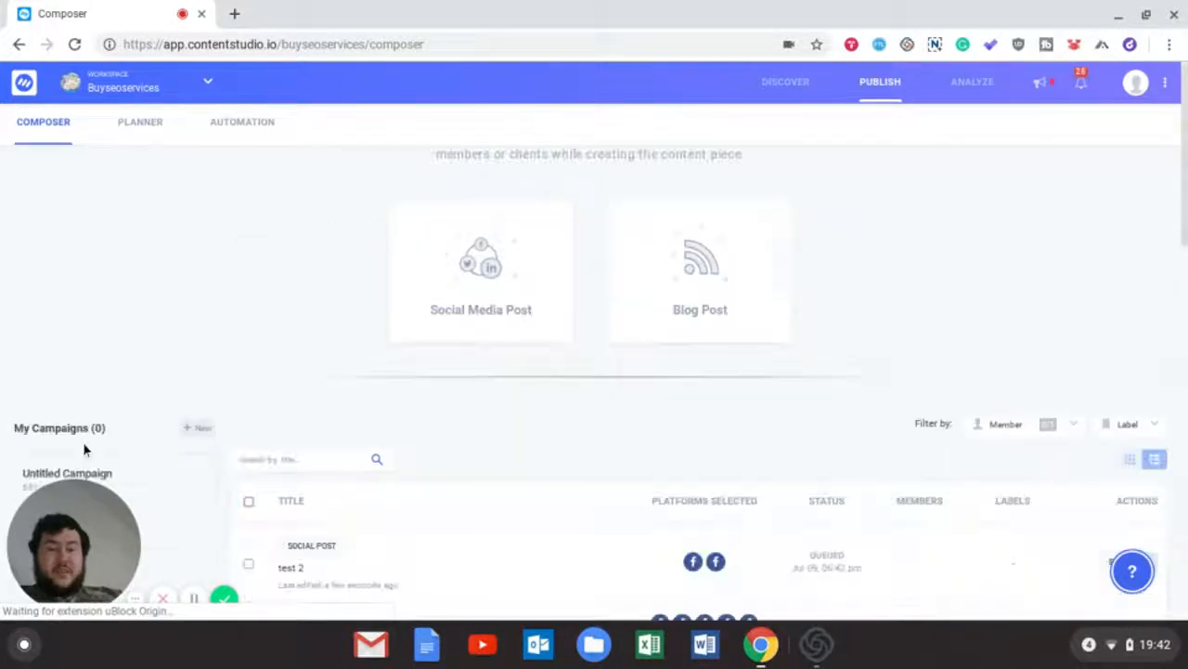
{"action": "scroll", "coordinate": [83, 449], "scroll_direction": "up", "scroll_amount": 1}
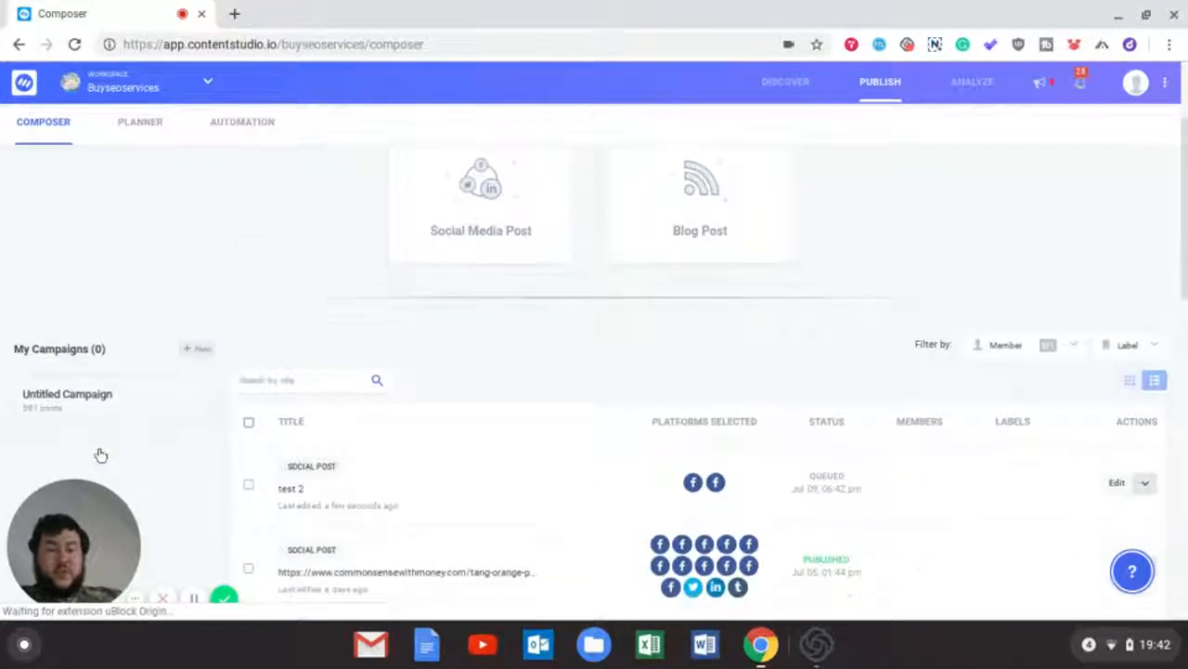
{"action": "scroll", "coordinate": [101, 454], "scroll_direction": "up", "scroll_amount": 3}
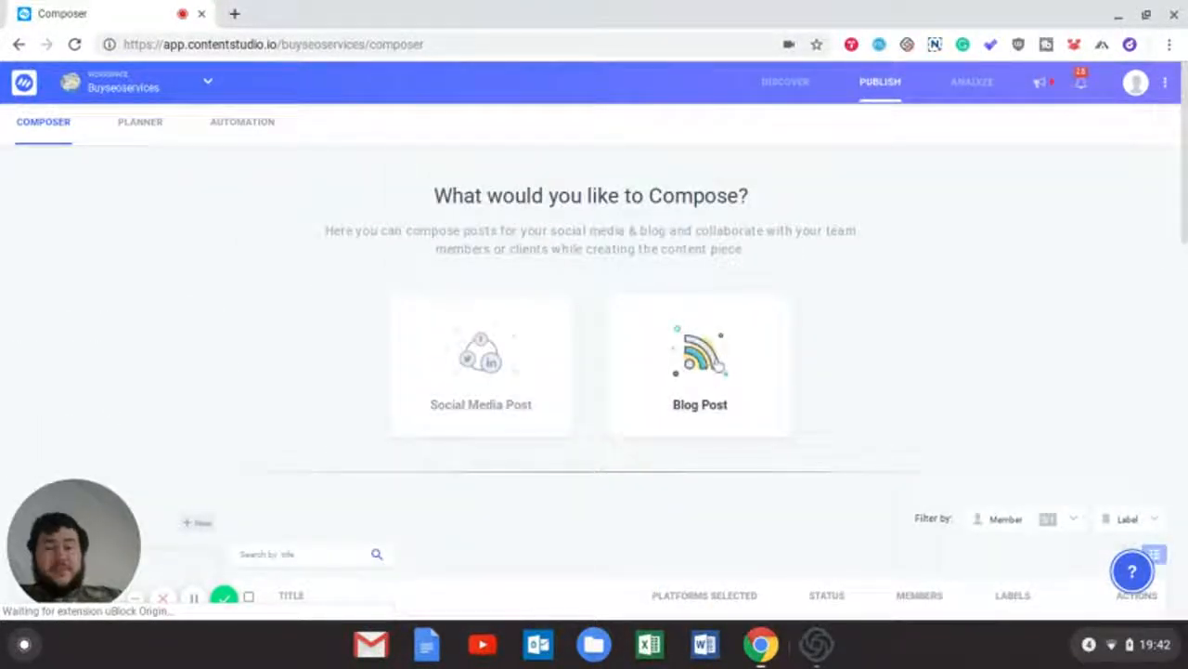
{"action": "left_click", "coordinate": [743, 381]}
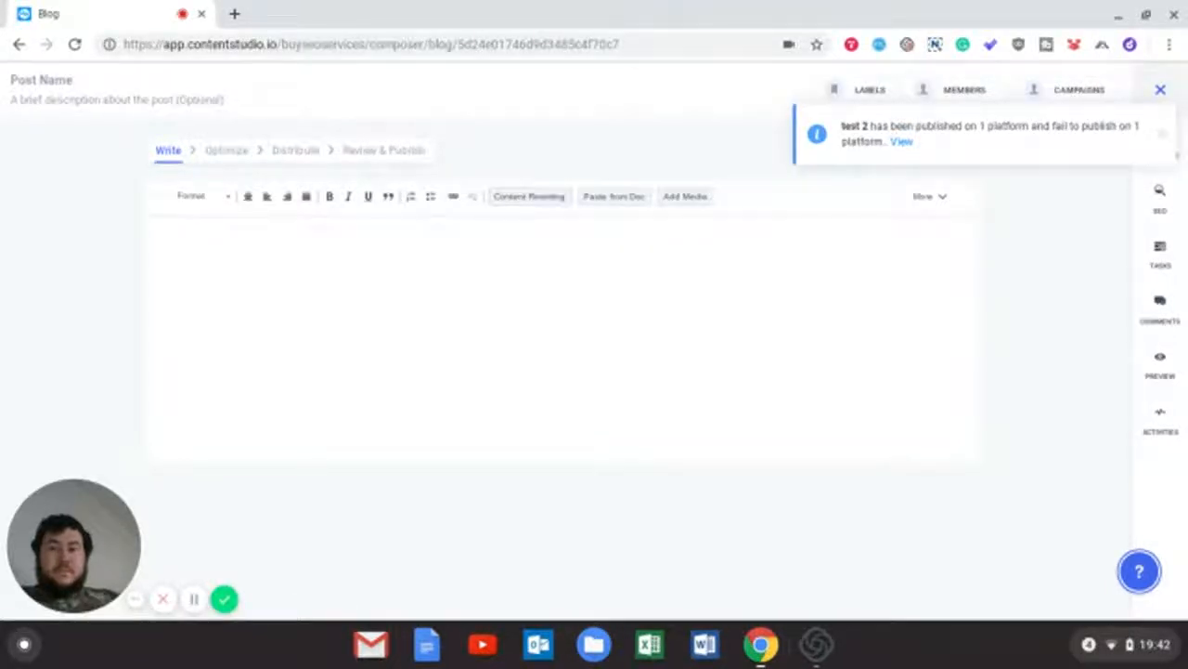
Name the blog post "general 1 test" and enter "test 3" as its body text
{"action": "left_click", "coordinate": [53, 82]}
{"action": "type", "text": "general 1 test"}
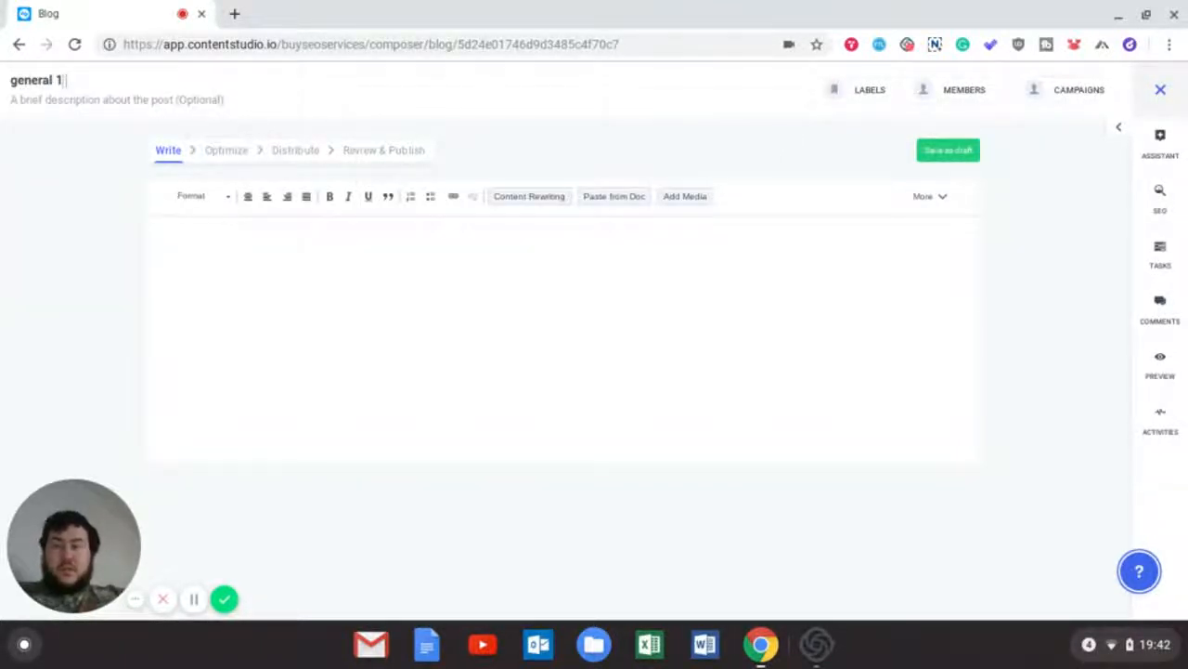
{"action": "left_click", "coordinate": [270, 278]}
{"action": "type", "text": "tim"}
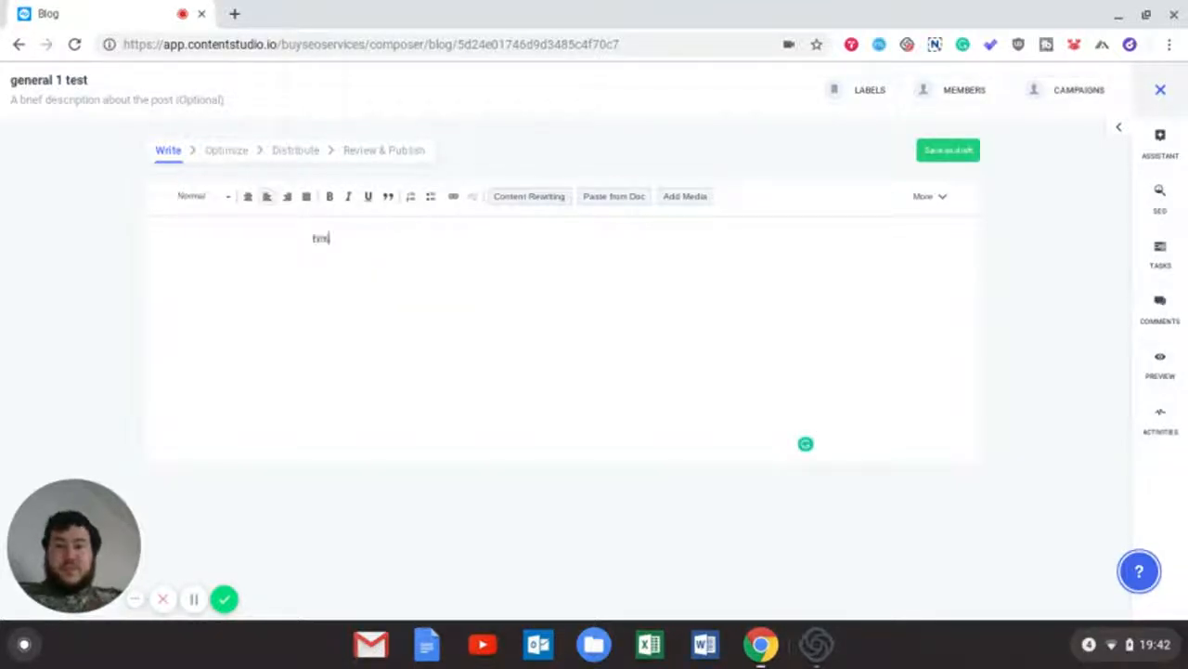
{"action": "type", "text": "t 1"}
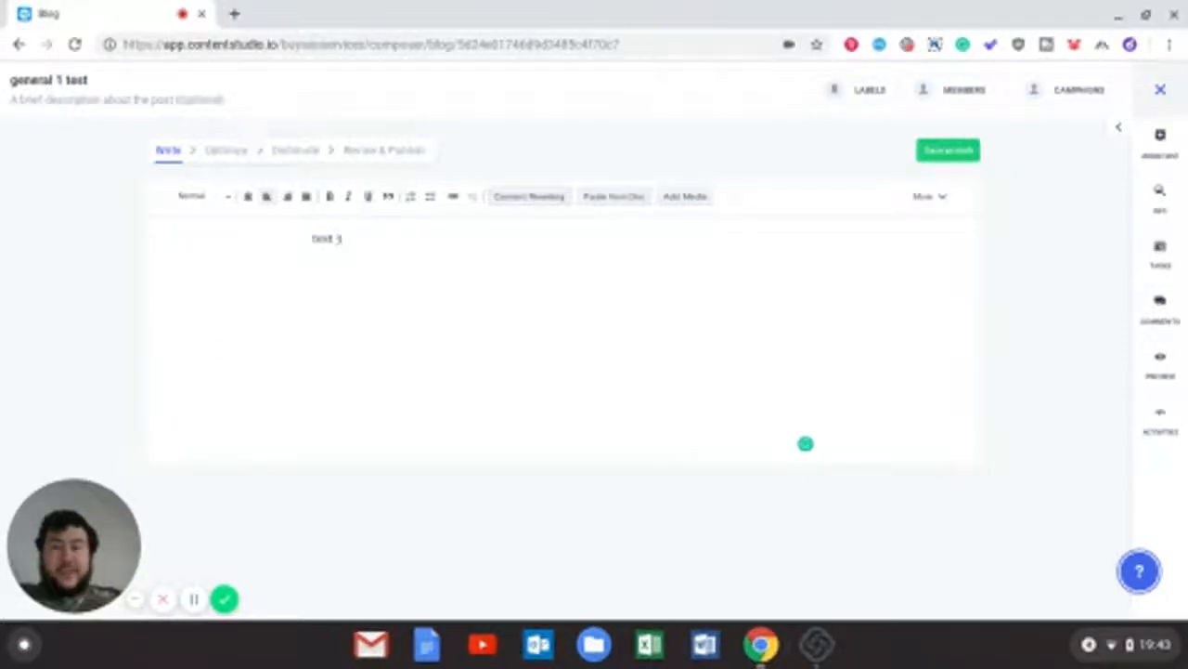
View the post's Optimize settings, go to the Distribute stage and check which WordPress blogs are available as primary channel
{"action": "left_click", "coordinate": [227, 152]}
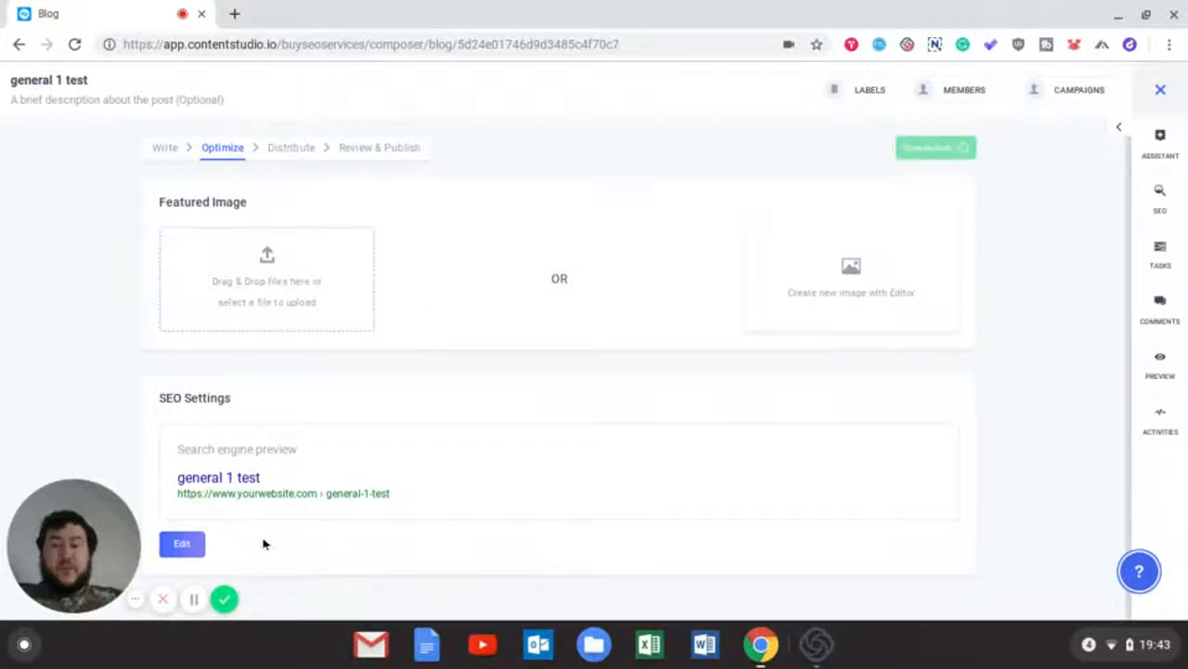
{"action": "left_click", "coordinate": [294, 148]}
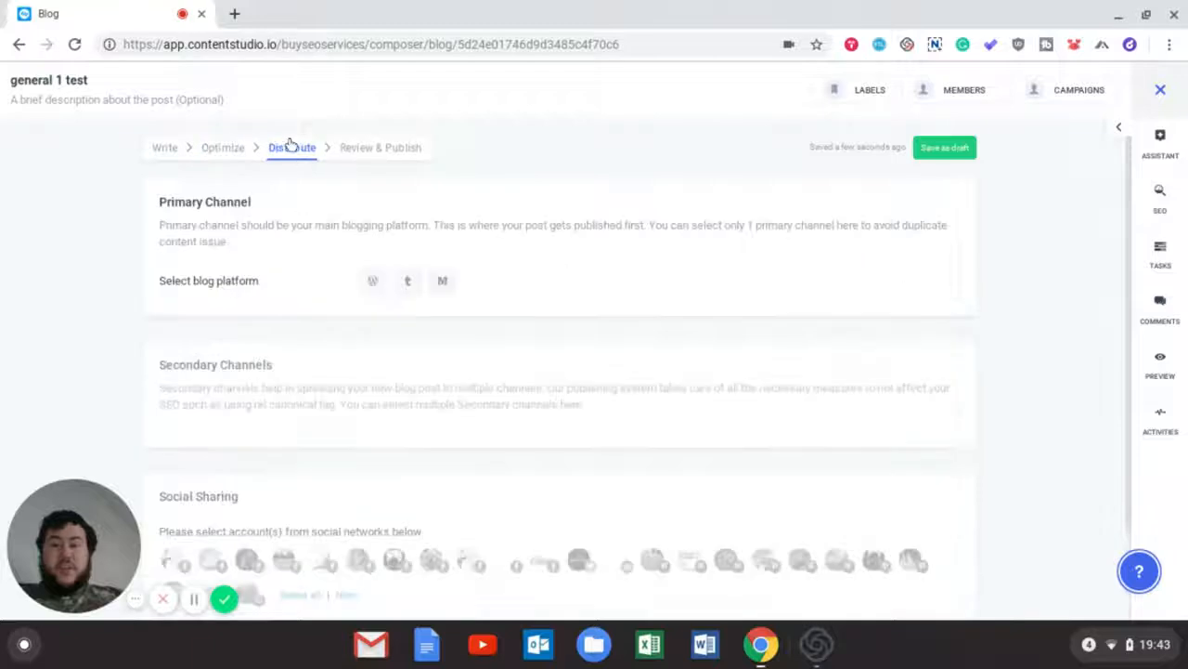
{"action": "left_click", "coordinate": [374, 284]}
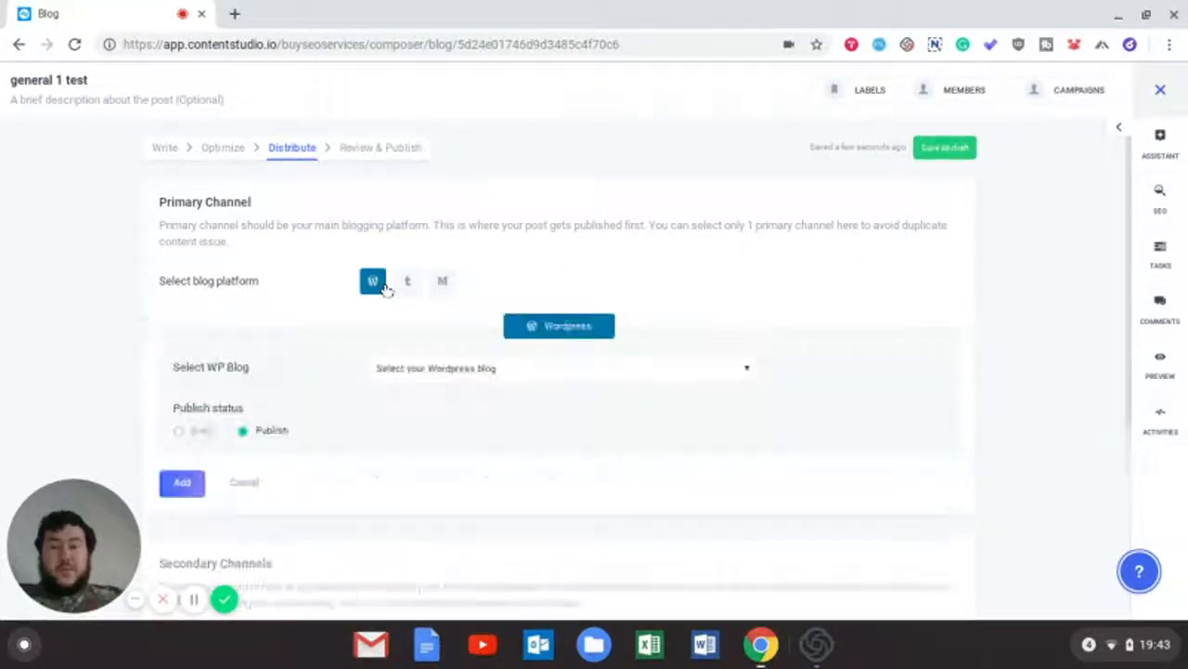
{"action": "left_click", "coordinate": [420, 371]}
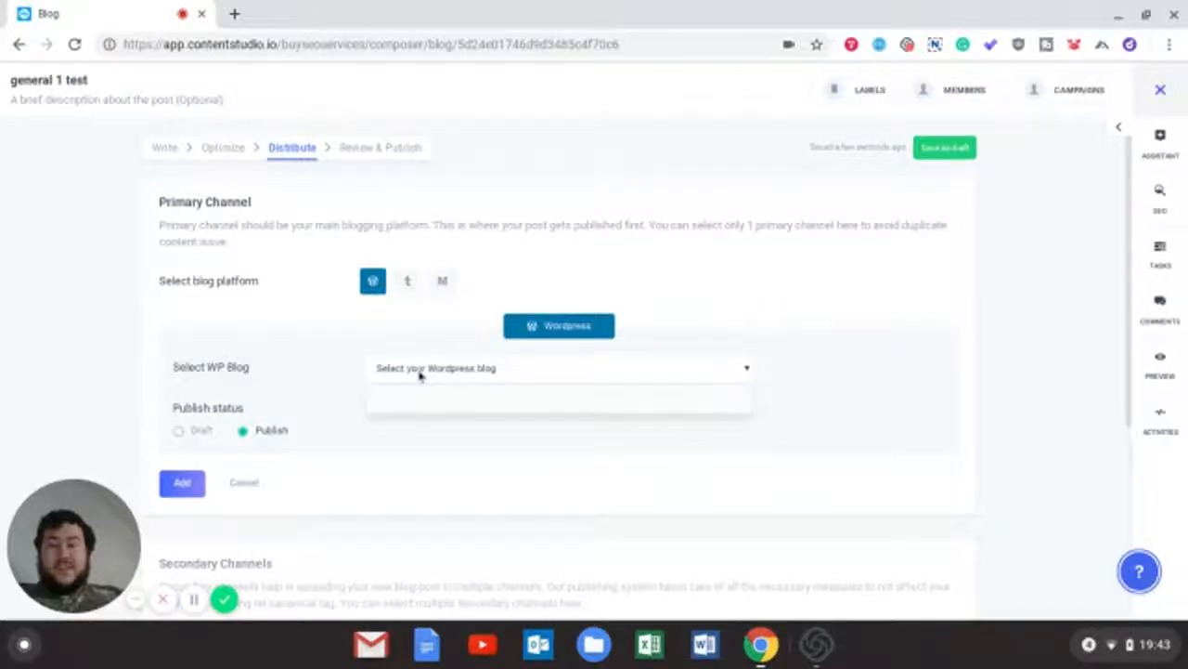
Choose Tumblr as the primary blog platform and select the connected Tumblr blog
{"action": "left_click", "coordinate": [410, 287]}
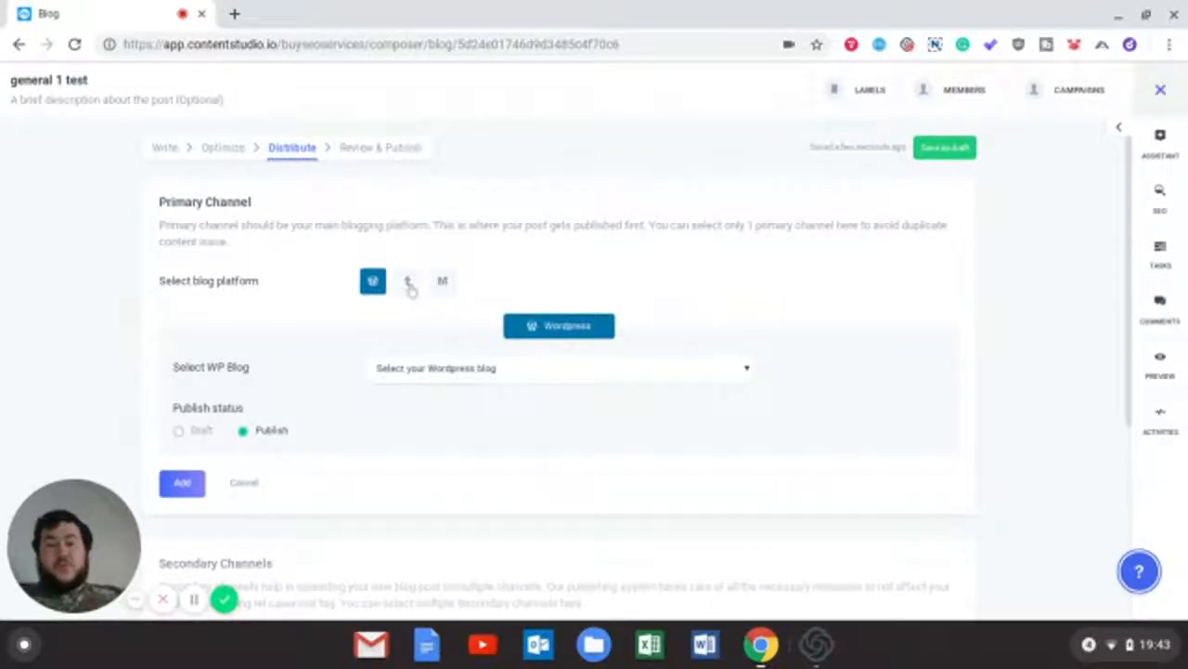
{"action": "left_click", "coordinate": [410, 287]}
{"action": "left_click", "coordinate": [469, 381]}
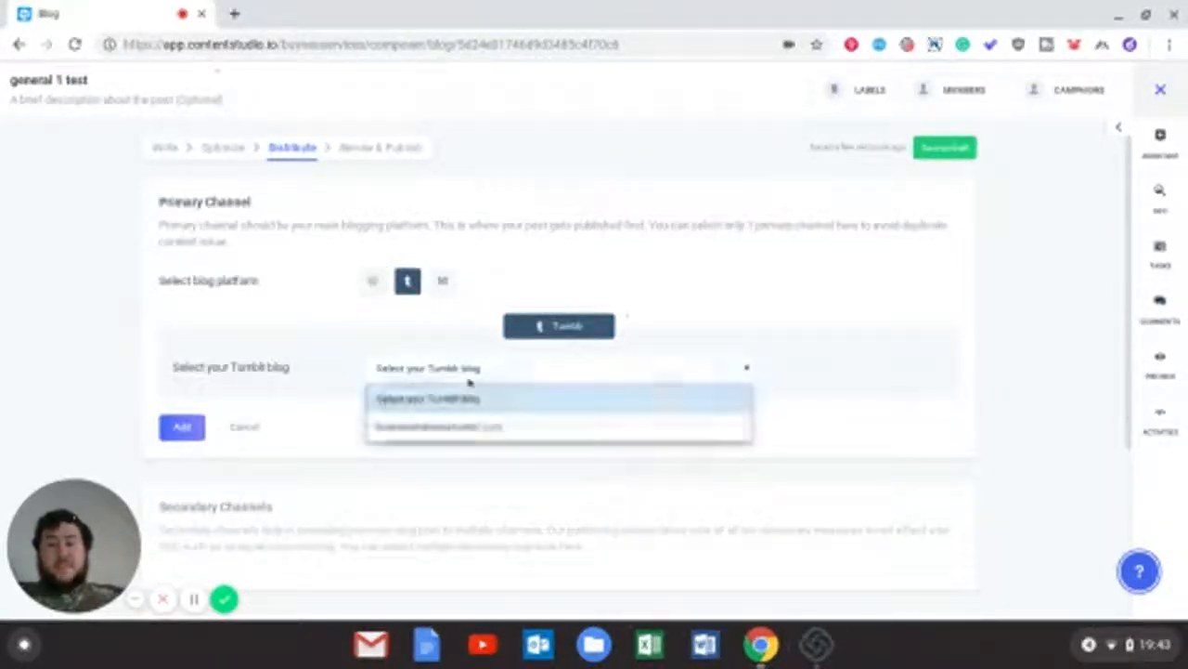
{"action": "left_click", "coordinate": [419, 431]}
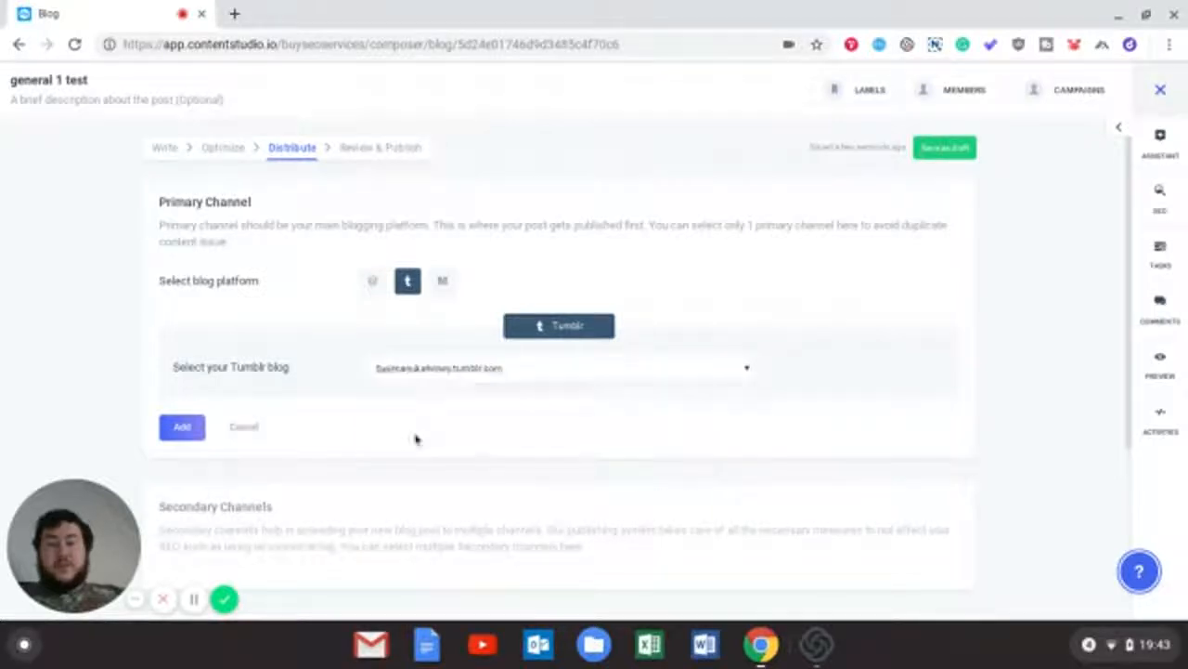
{"action": "left_click", "coordinate": [444, 281]}
{"action": "left_click", "coordinate": [443, 372]}
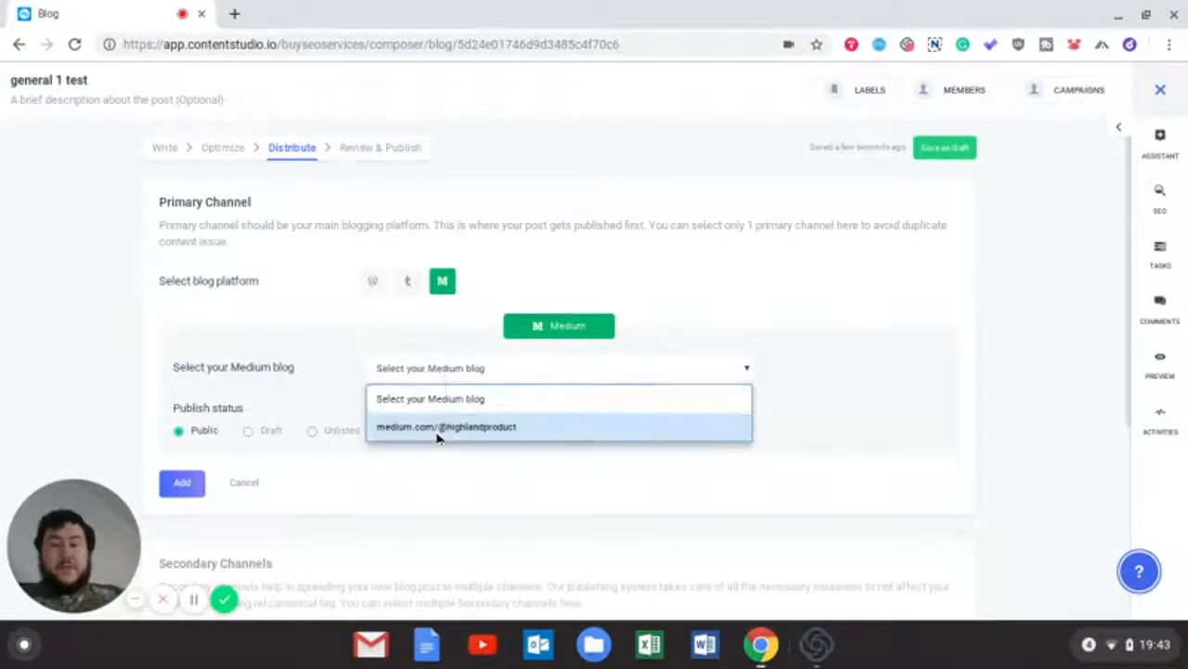
{"action": "left_click", "coordinate": [438, 429]}
Examine the primary channel, secondary channel and social sharing options for distributing the blog post
{"action": "scroll", "coordinate": [55, 336], "scroll_direction": "down", "scroll_amount": 3}
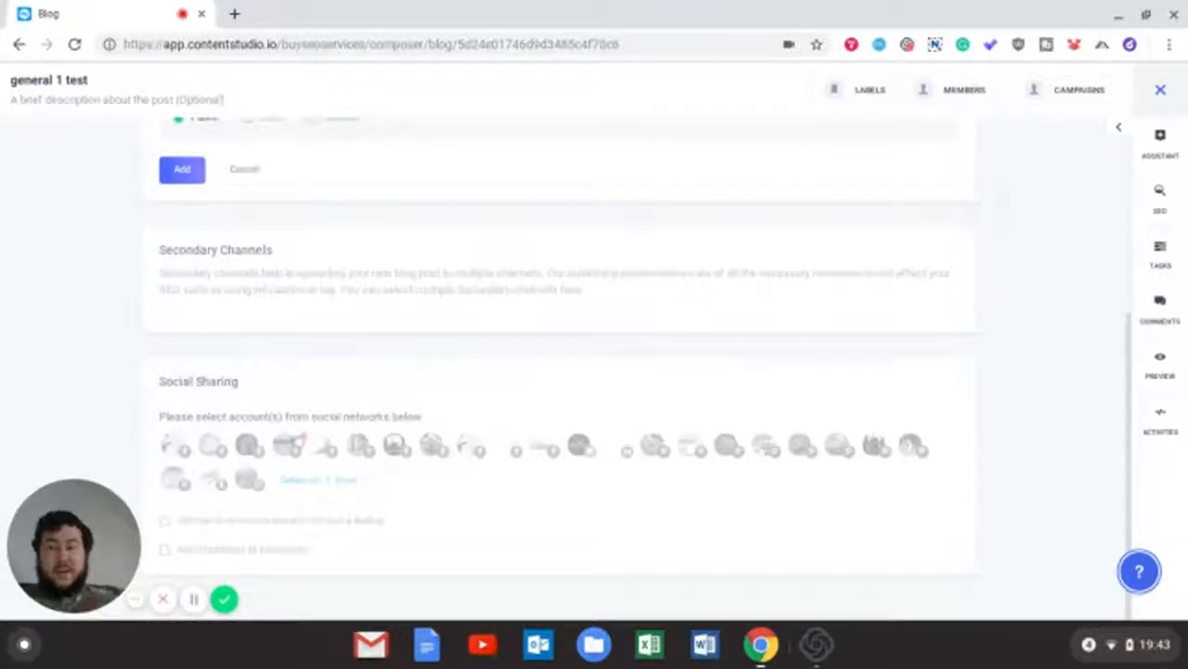
{"action": "scroll", "coordinate": [9, 446], "scroll_direction": "up", "scroll_amount": 5}
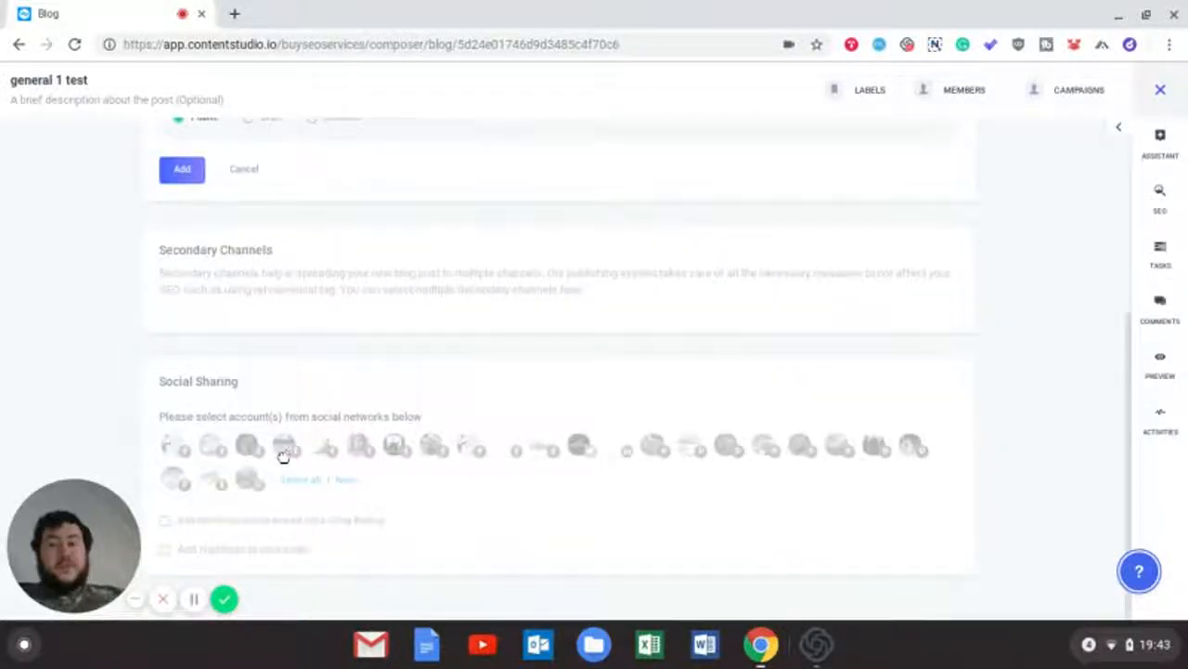
{"action": "scroll", "coordinate": [284, 455], "scroll_direction": "up", "scroll_amount": 4}
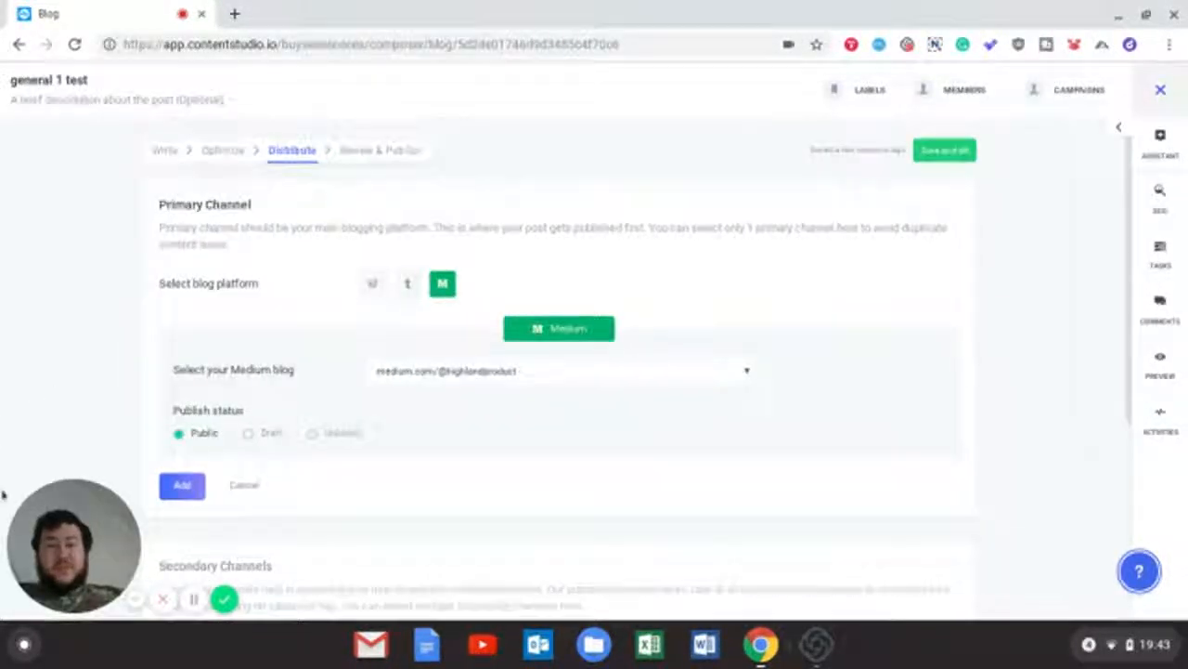
{"action": "scroll", "coordinate": [2, 493], "scroll_direction": "down", "scroll_amount": 3}
{"action": "scroll", "coordinate": [370, 471], "scroll_direction": "up", "scroll_amount": 4}
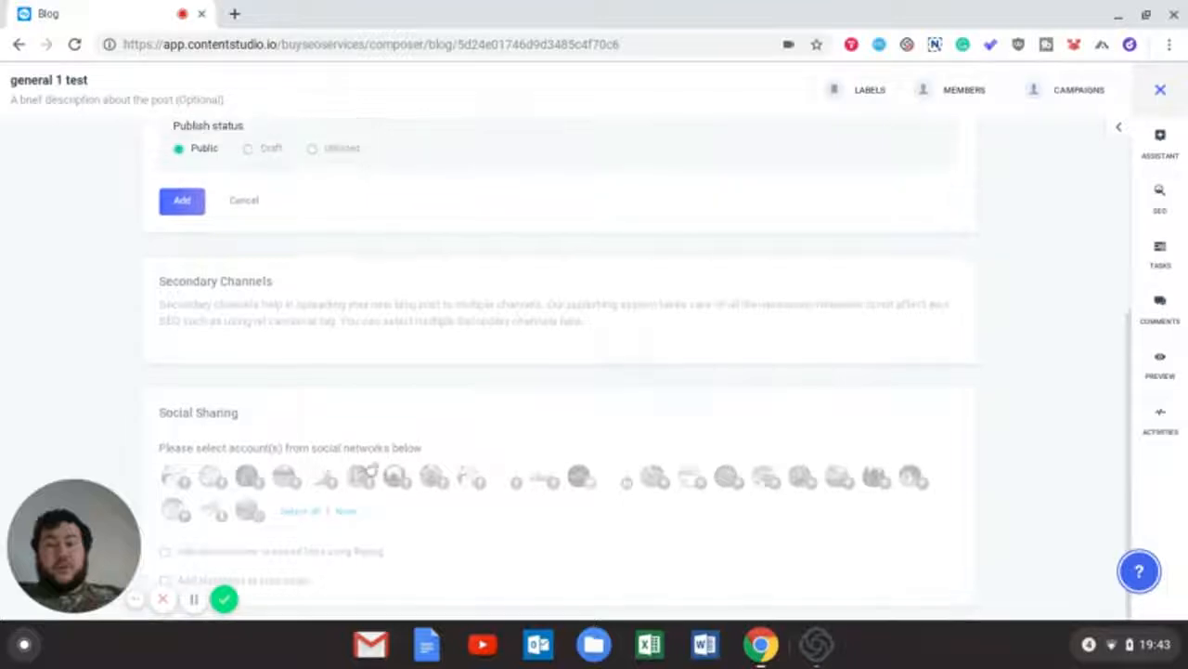
{"action": "double_click", "coordinate": [599, 228]}
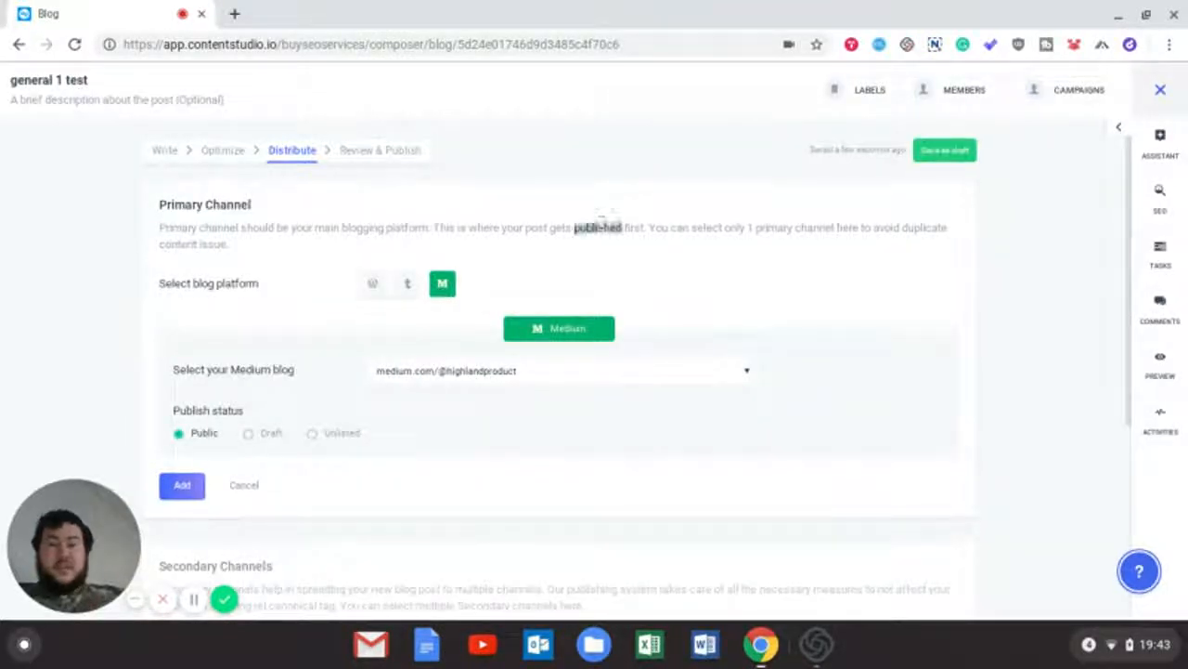
{"action": "scroll", "coordinate": [4, 493], "scroll_direction": "down", "scroll_amount": 3}
{"action": "scroll", "coordinate": [3, 490], "scroll_direction": "up", "scroll_amount": 3}
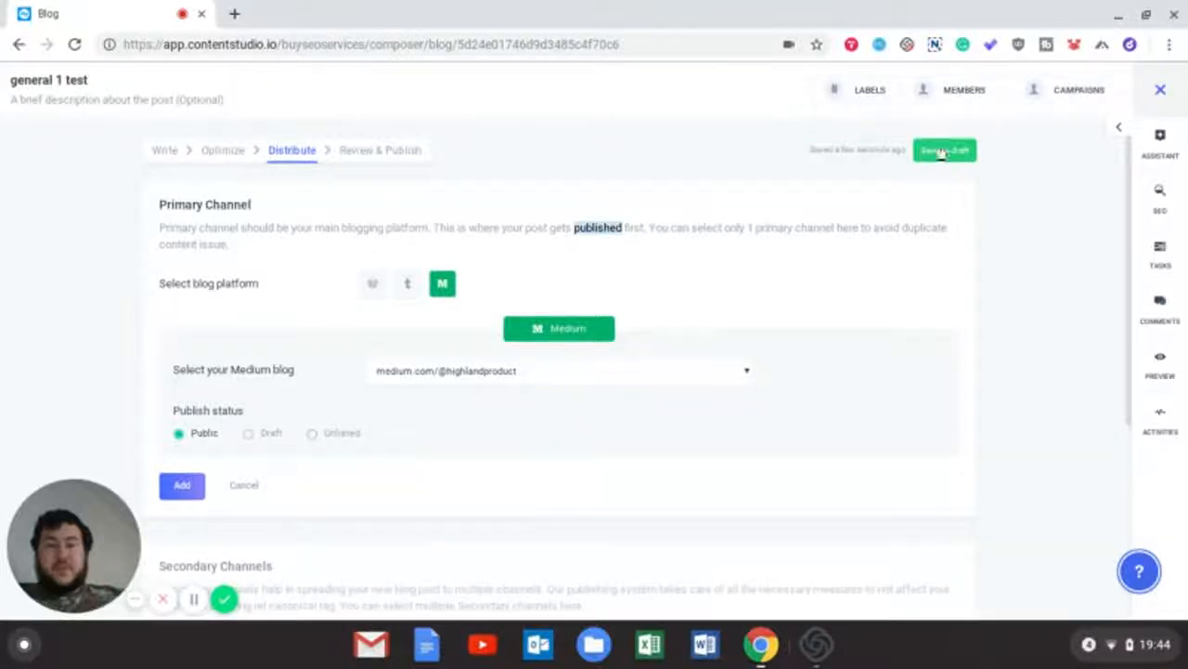
Go to the Review & Publish stage and try to publish the blog post
{"action": "left_click", "coordinate": [391, 158]}
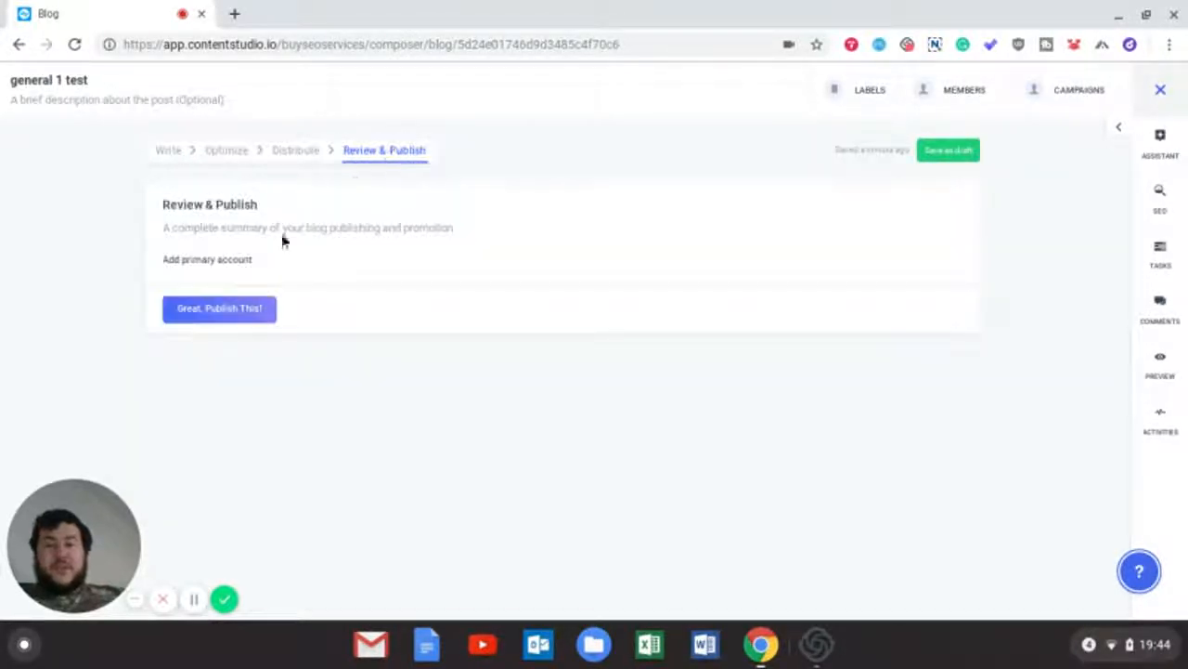
{"action": "left_click", "coordinate": [199, 317]}
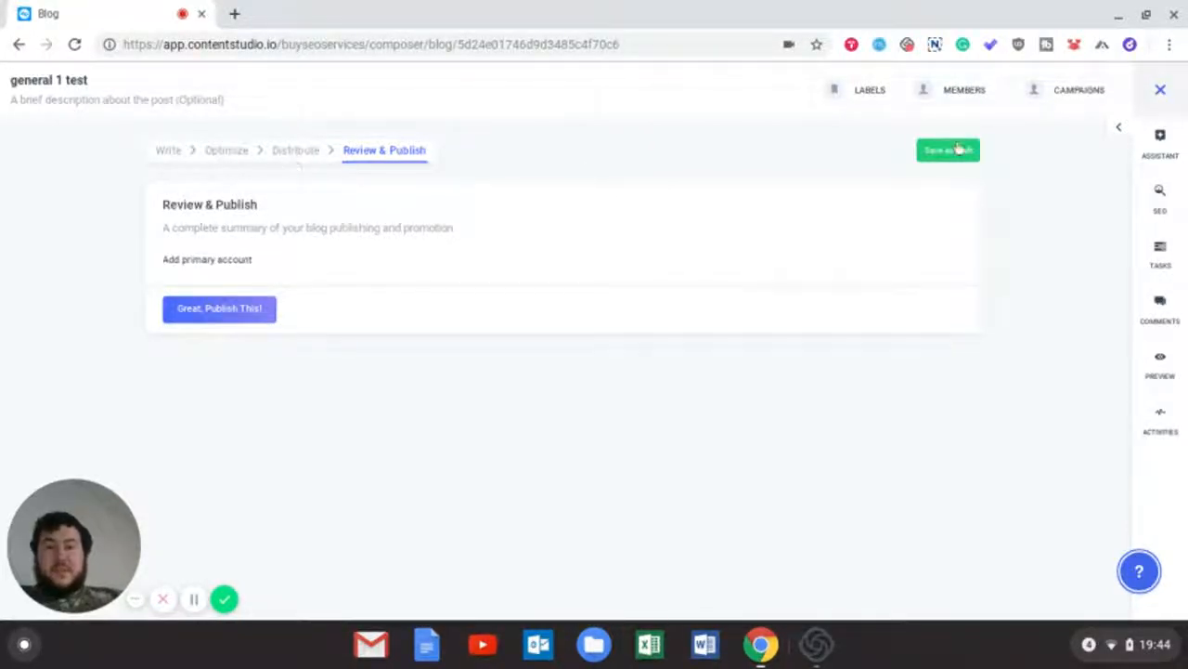
{"action": "left_click", "coordinate": [171, 313]}
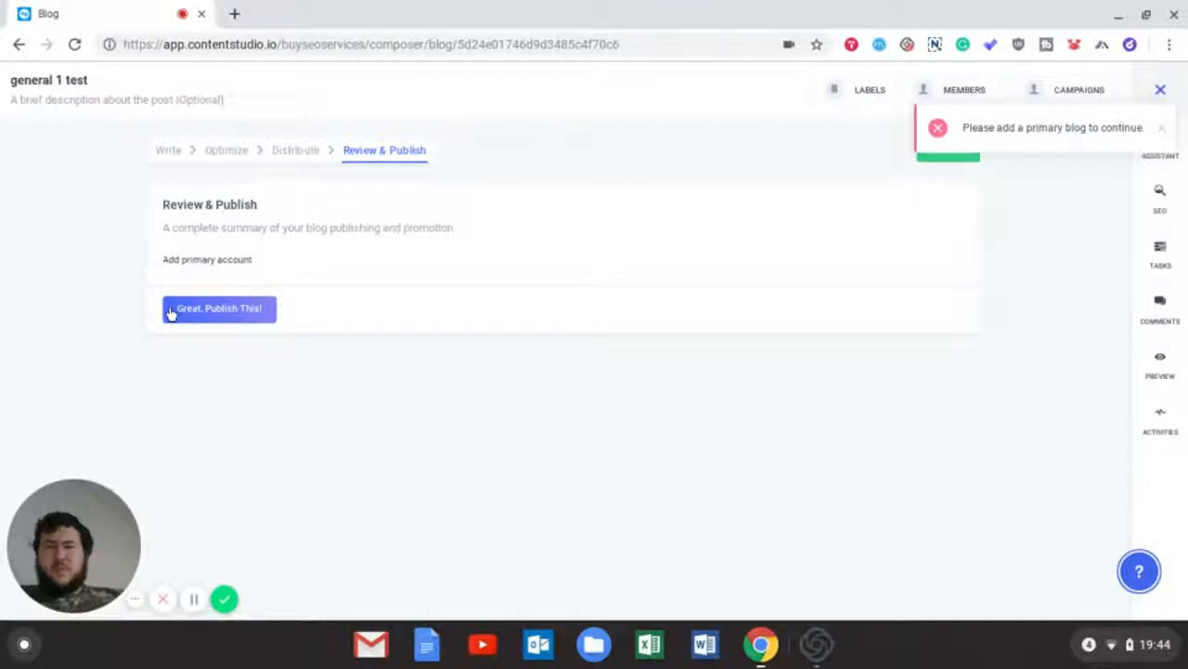
Return to the Distribute stage and add the selected Medium blog as the primary channel
{"action": "left_click", "coordinate": [180, 154]}
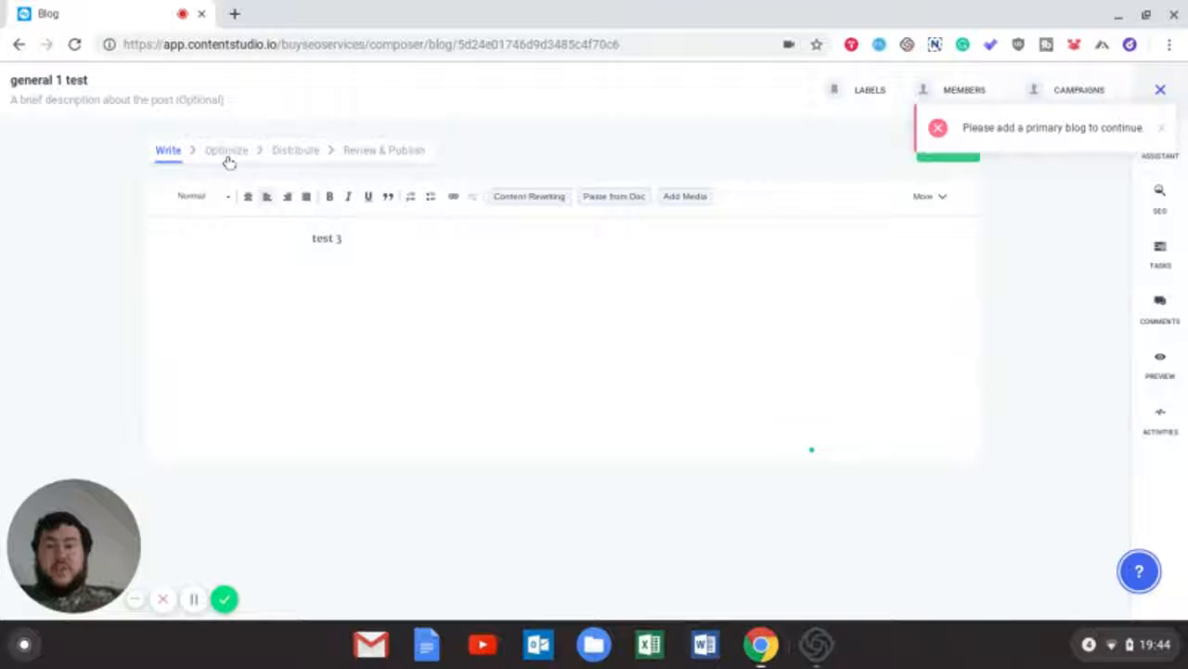
{"action": "left_click", "coordinate": [227, 156]}
{"action": "left_click", "coordinate": [272, 158]}
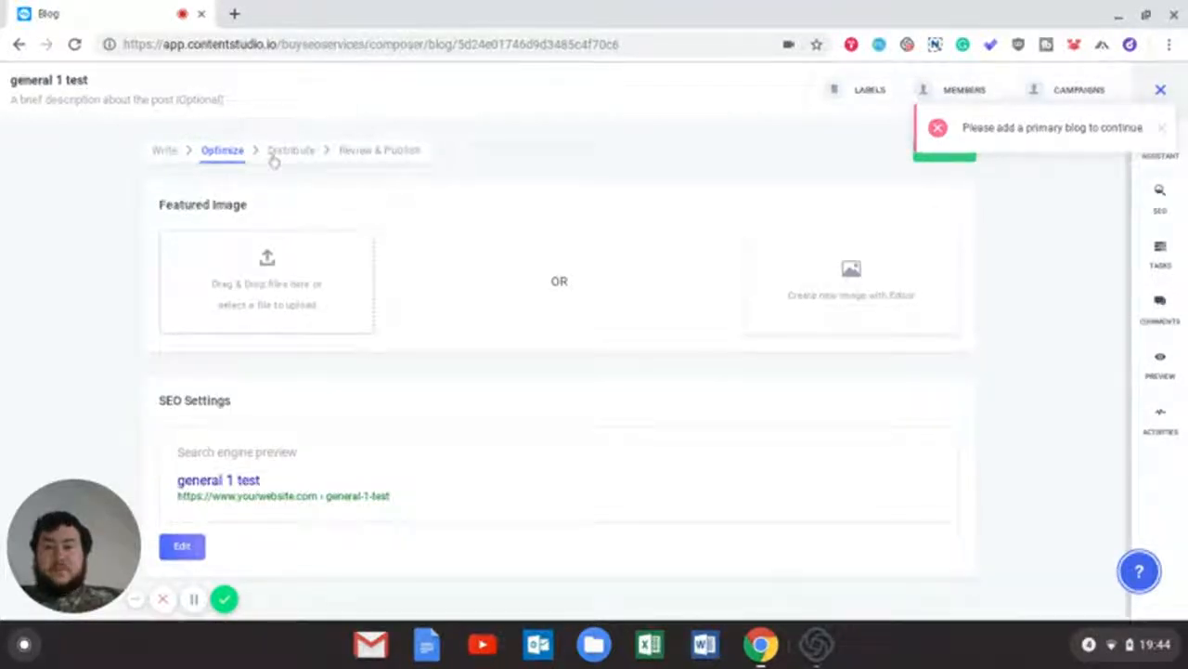
{"action": "scroll", "coordinate": [271, 422], "scroll_direction": "down", "scroll_amount": 2}
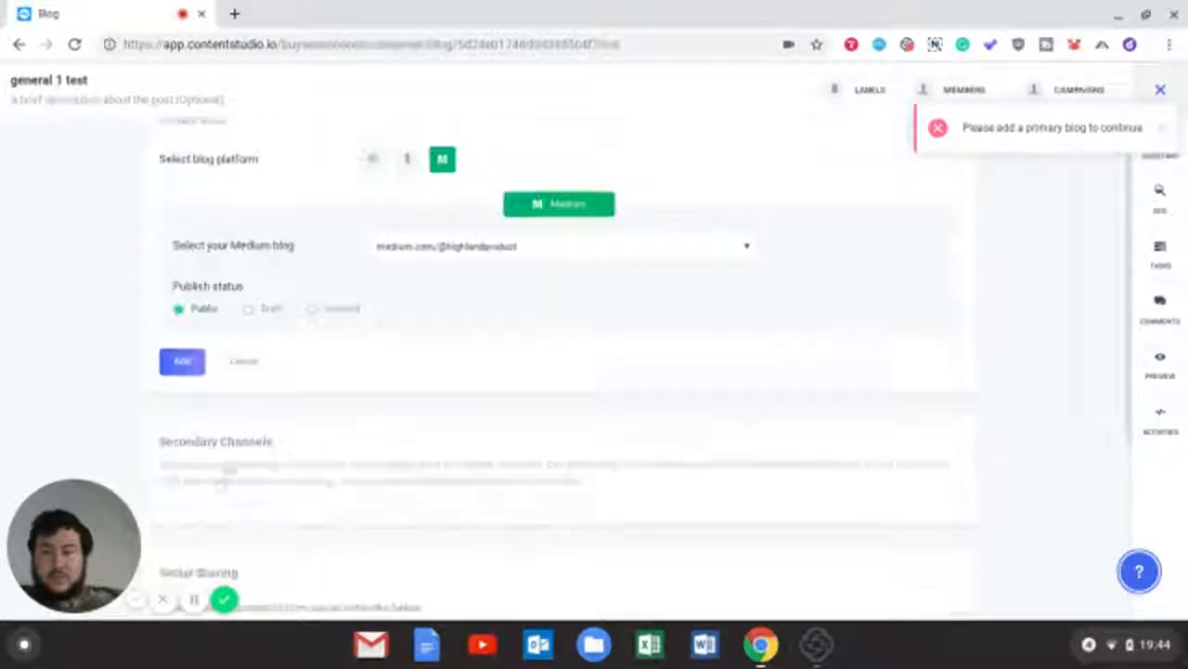
{"action": "left_click", "coordinate": [181, 361]}
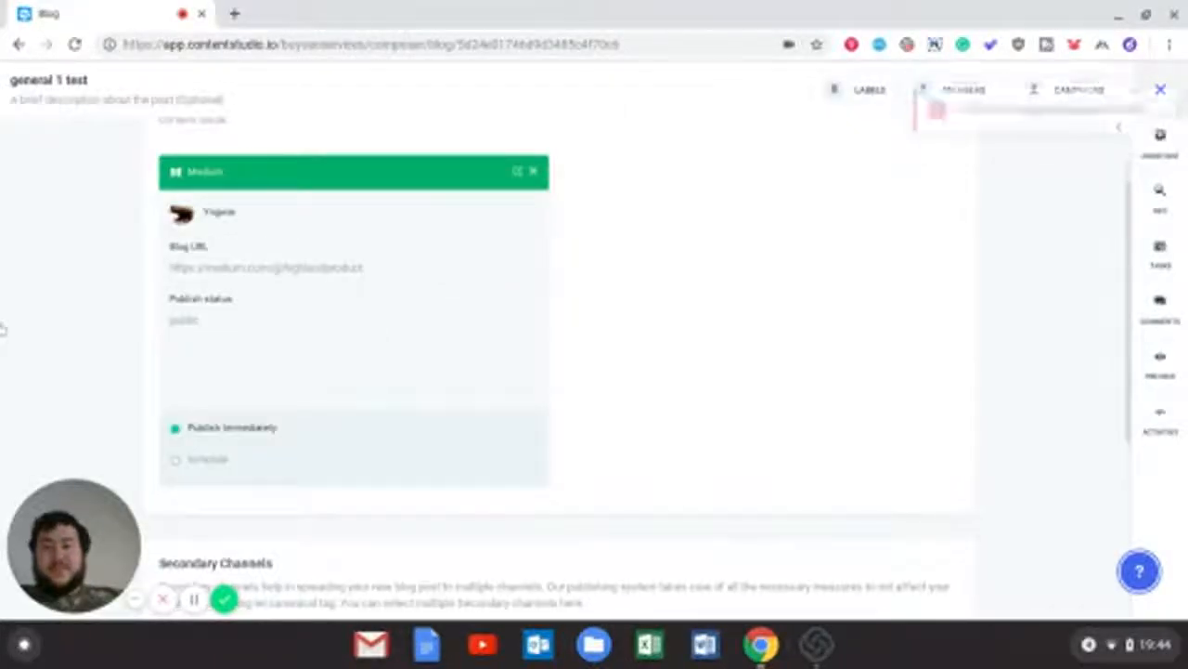
Publish the blog post from the Review & Publish stage and dismiss the resulting notification
{"action": "scroll", "coordinate": [67, 381], "scroll_direction": "down", "scroll_amount": 4}
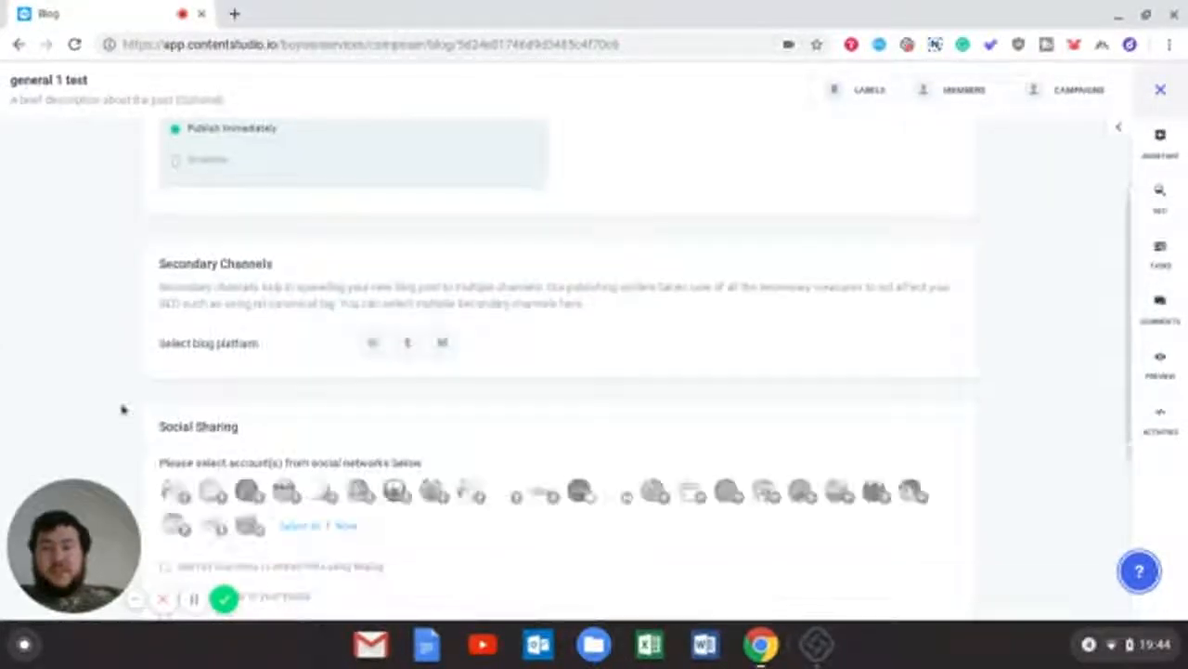
{"action": "scroll", "coordinate": [279, 530], "scroll_direction": "up", "scroll_amount": 6}
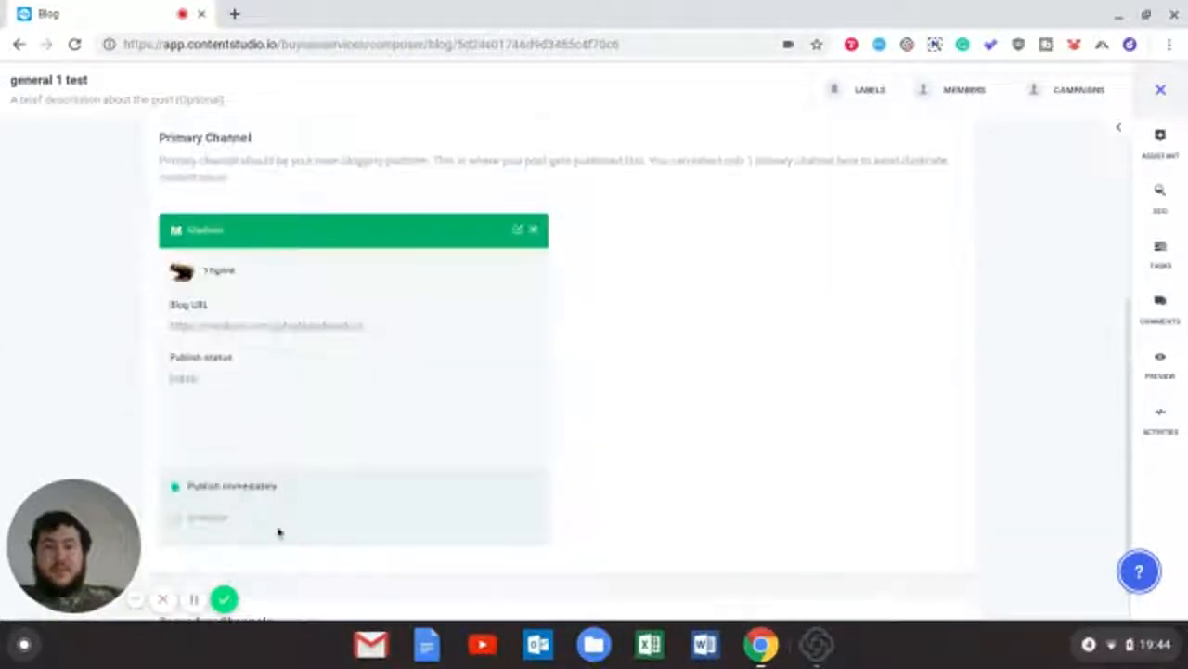
{"action": "left_click", "coordinate": [376, 150]}
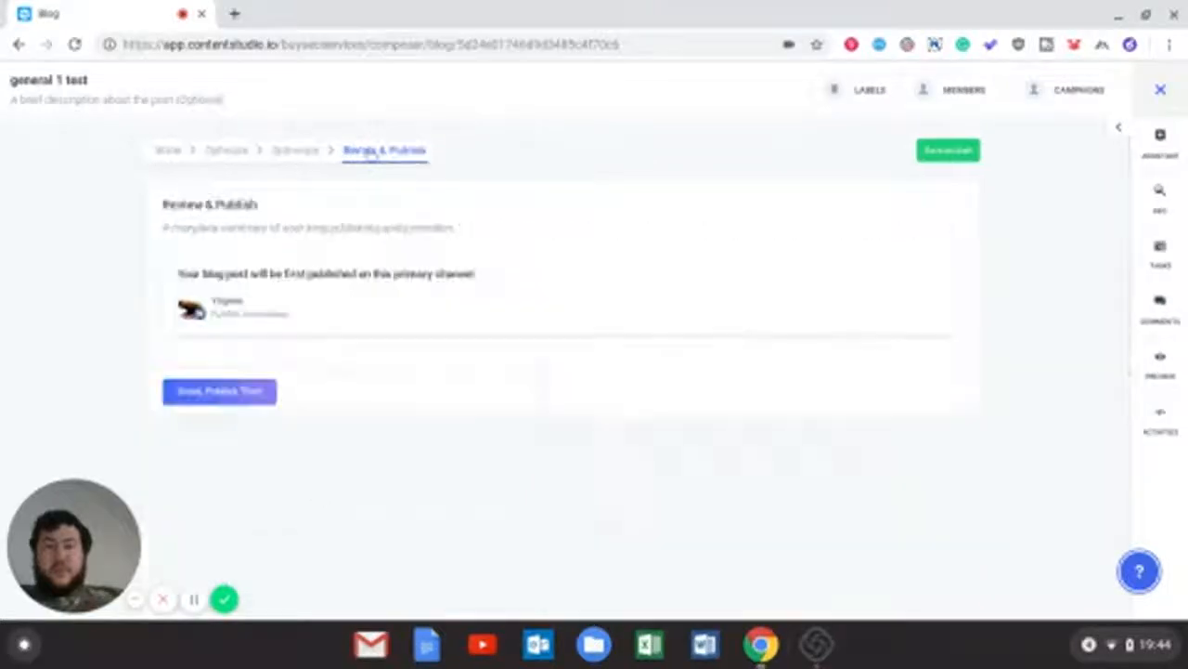
{"action": "left_click", "coordinate": [237, 395]}
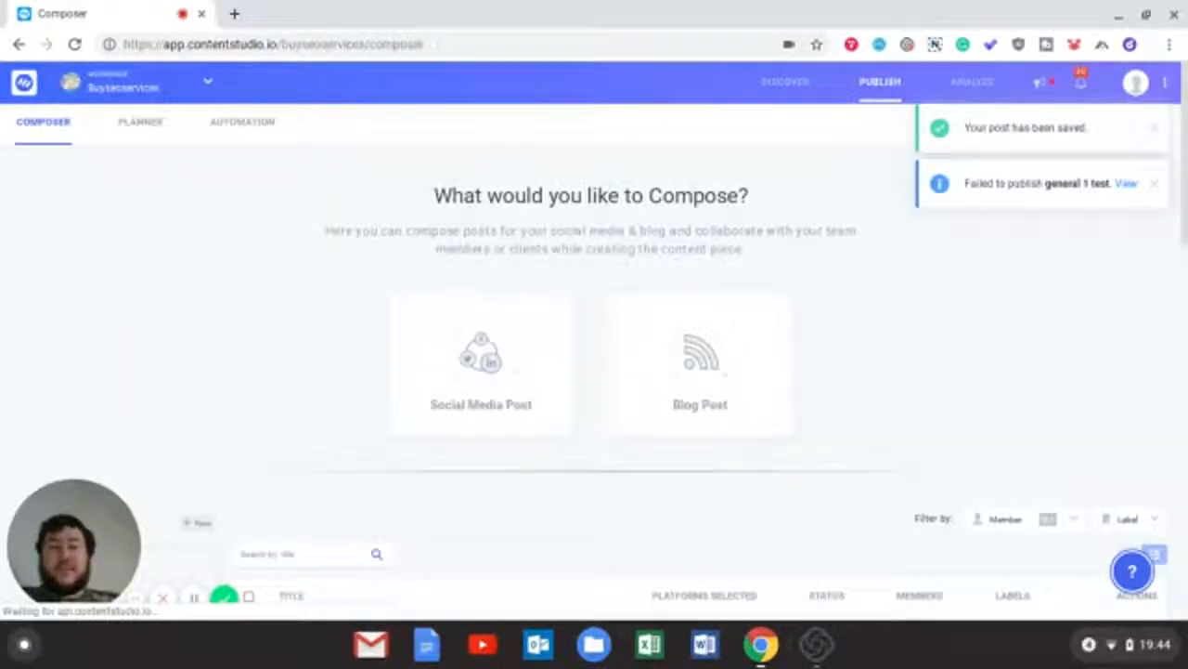
{"action": "left_click", "coordinate": [1151, 190]}
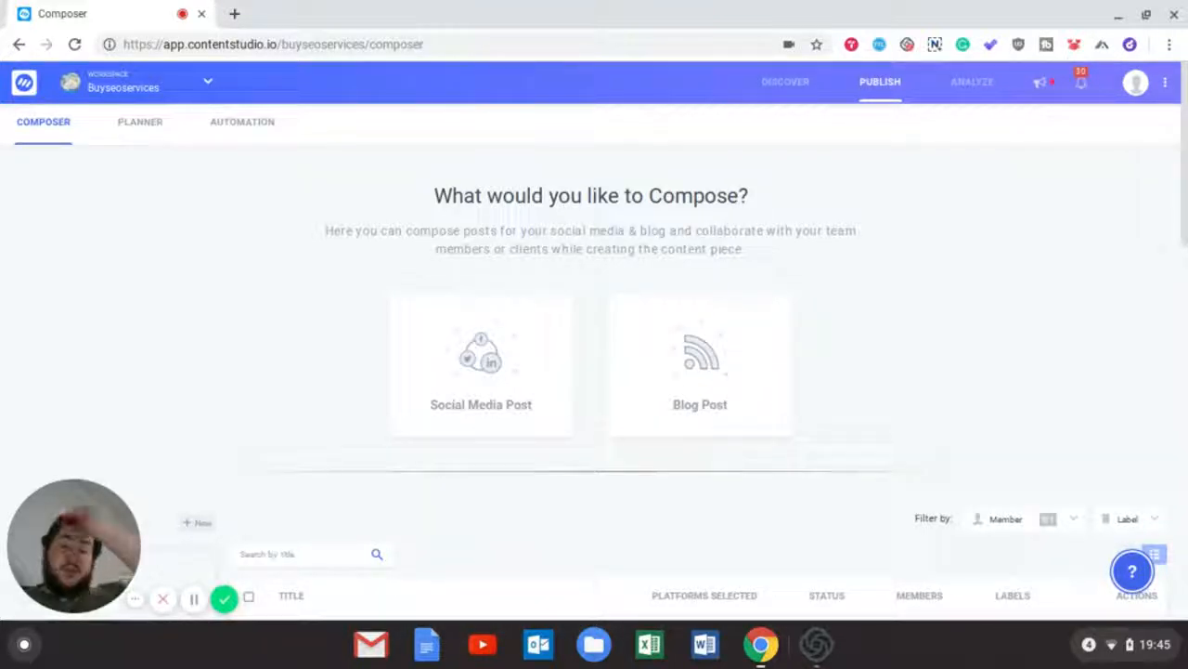
Open the help and support options and view the list of composed posts
{"action": "left_click", "coordinate": [1144, 581]}
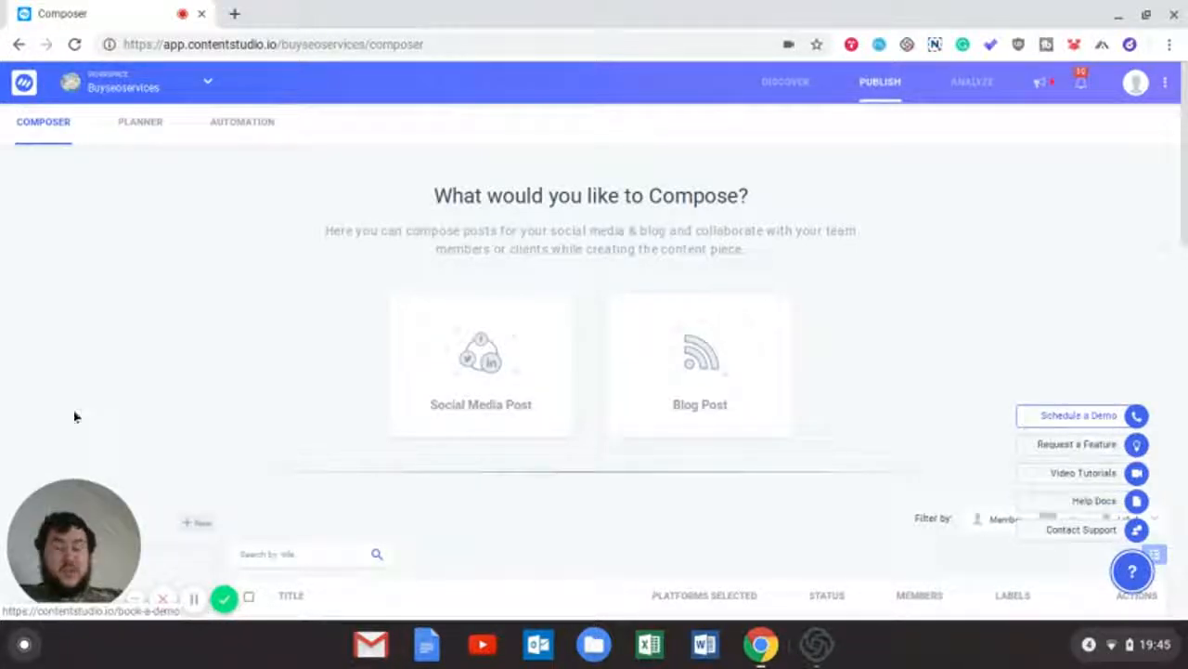
{"action": "scroll", "coordinate": [137, 400], "scroll_direction": "down", "scroll_amount": 2}
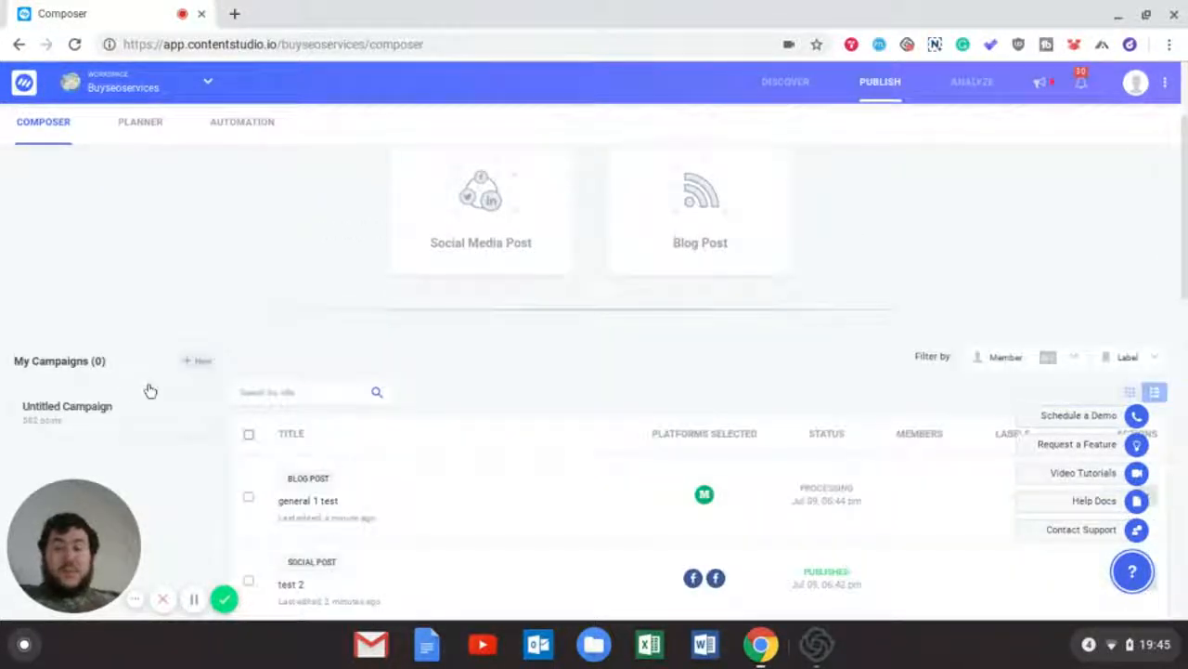